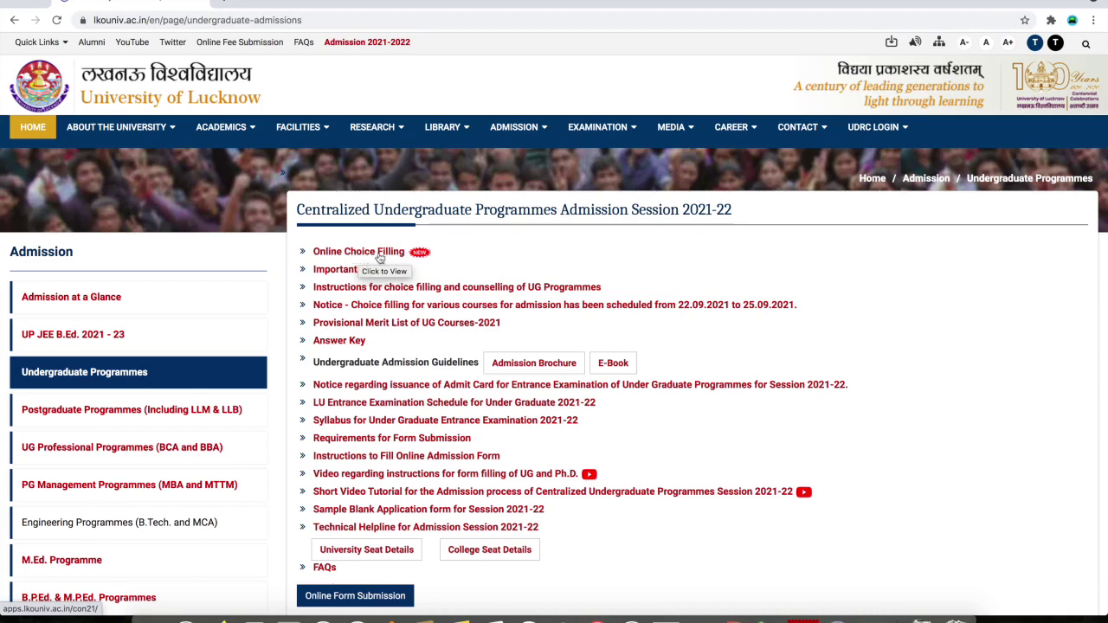
Step: Open Online Choice Filling for the undergraduate programmes and submit the counselling portal's login form
scroll(414, 277, down, 2)
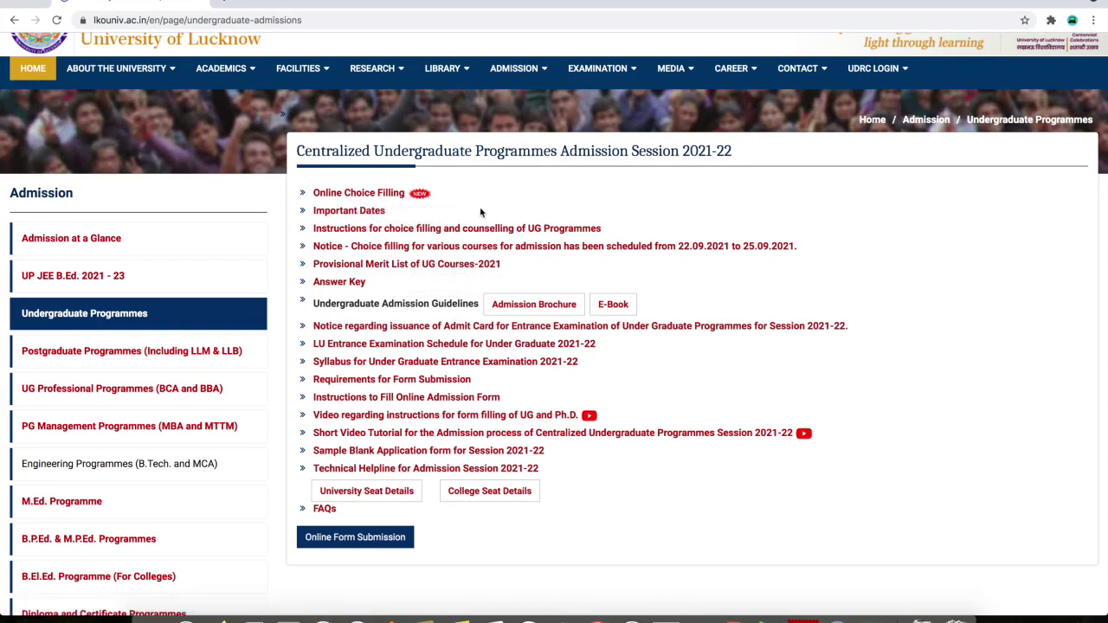
scroll(481, 222, up, 1)
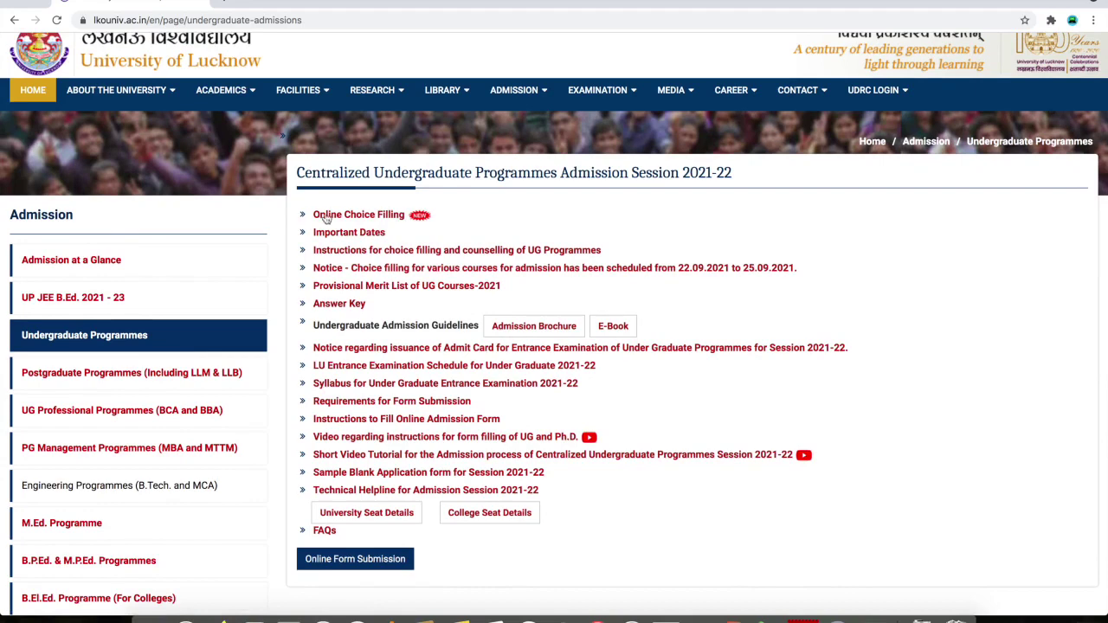
click(378, 217)
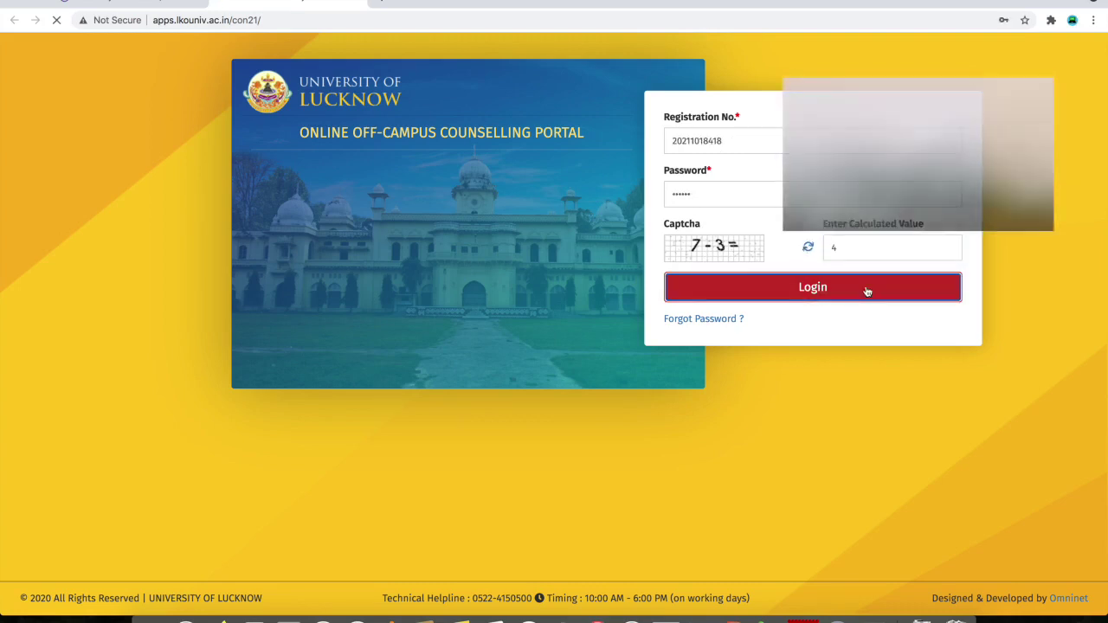
click(866, 289)
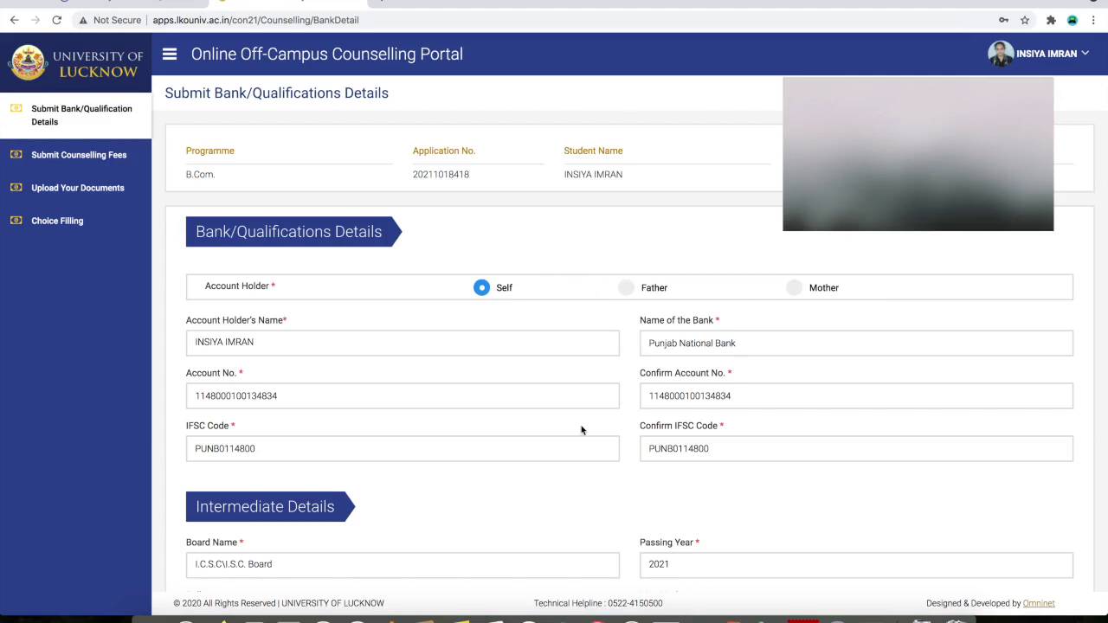
Step: Review the bank and intermediate qualification details, submit them, and confirm the submission
scroll(581, 430, down, 3)
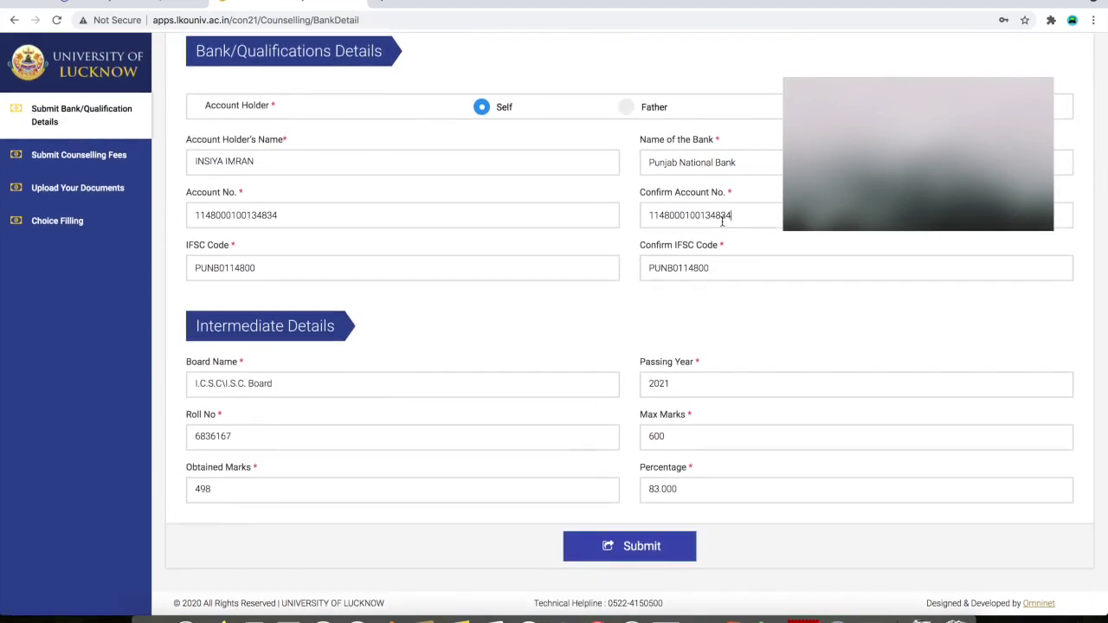
scroll(426, 252, up, 3)
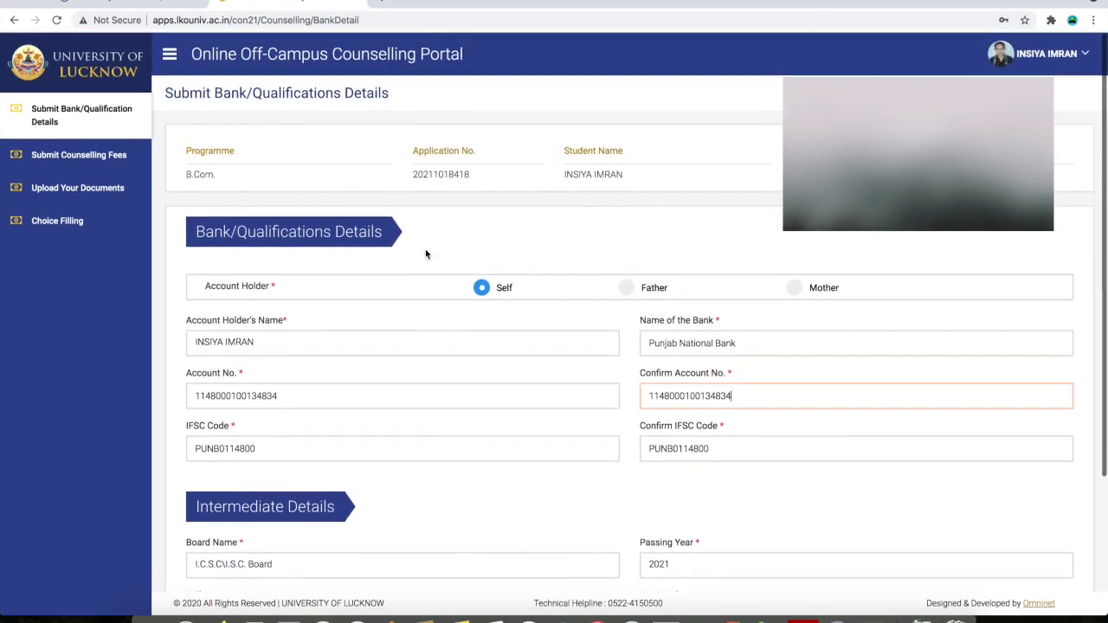
scroll(563, 339, down, 3)
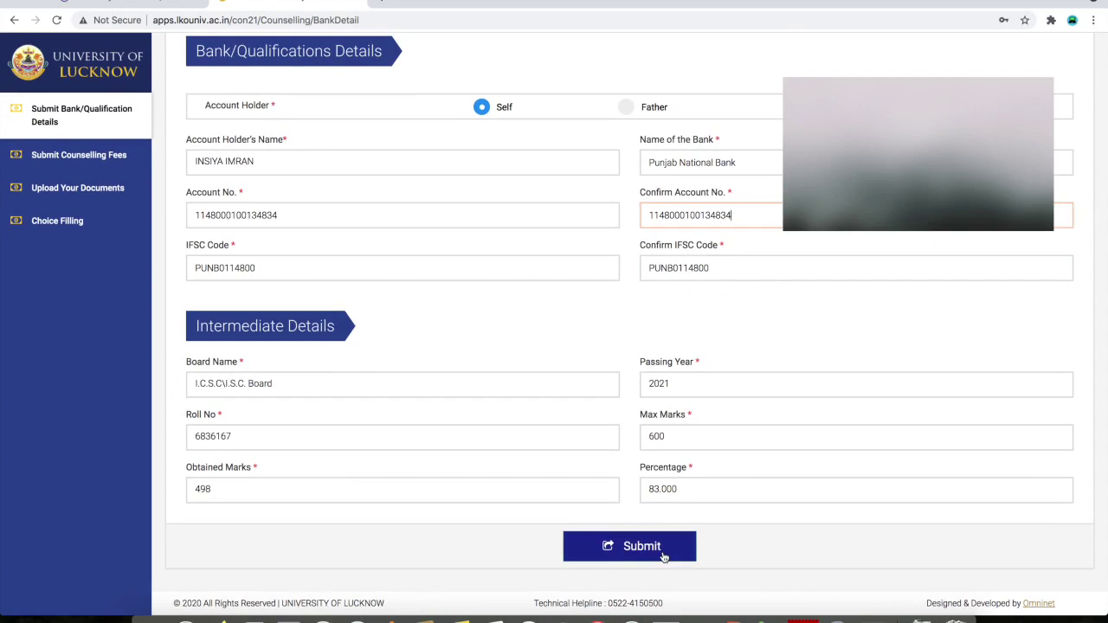
scroll(609, 337, up, 3)
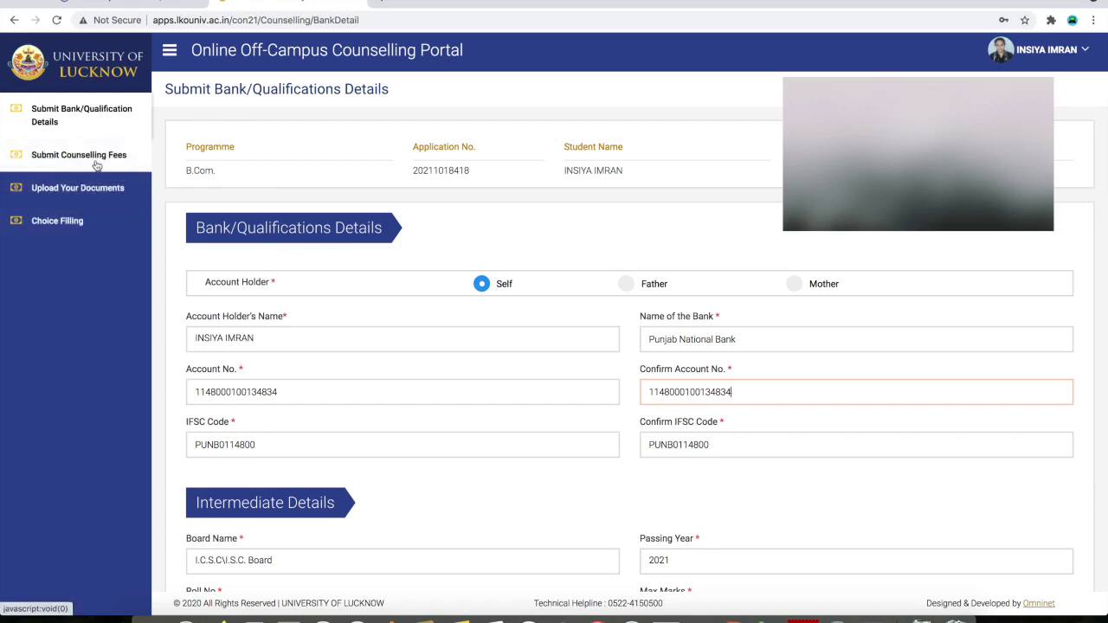
scroll(620, 326, down, 3)
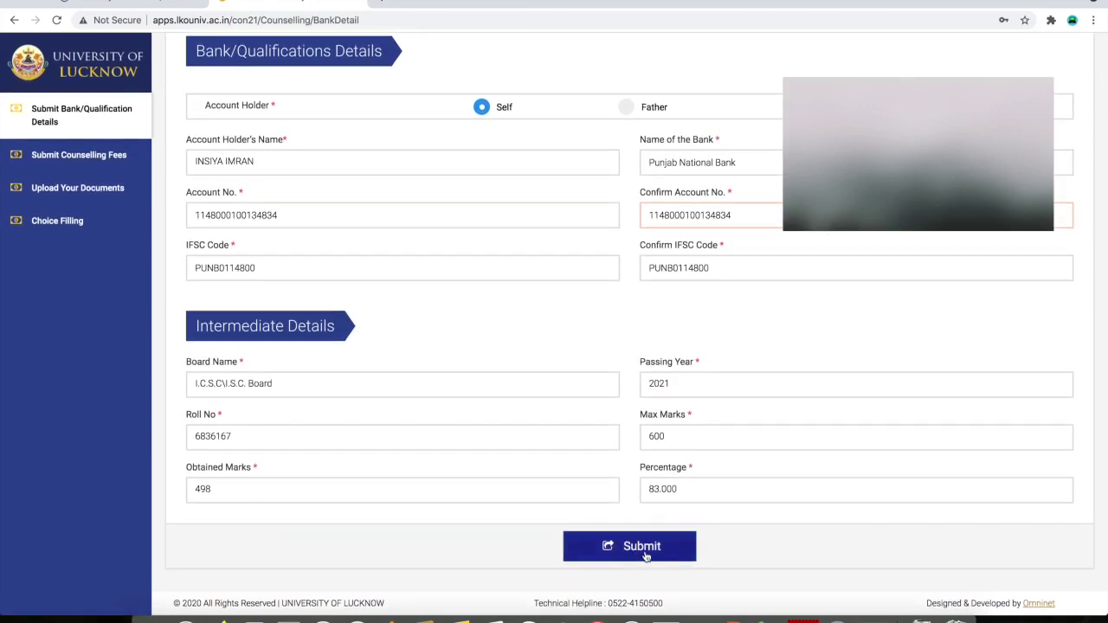
click(641, 550)
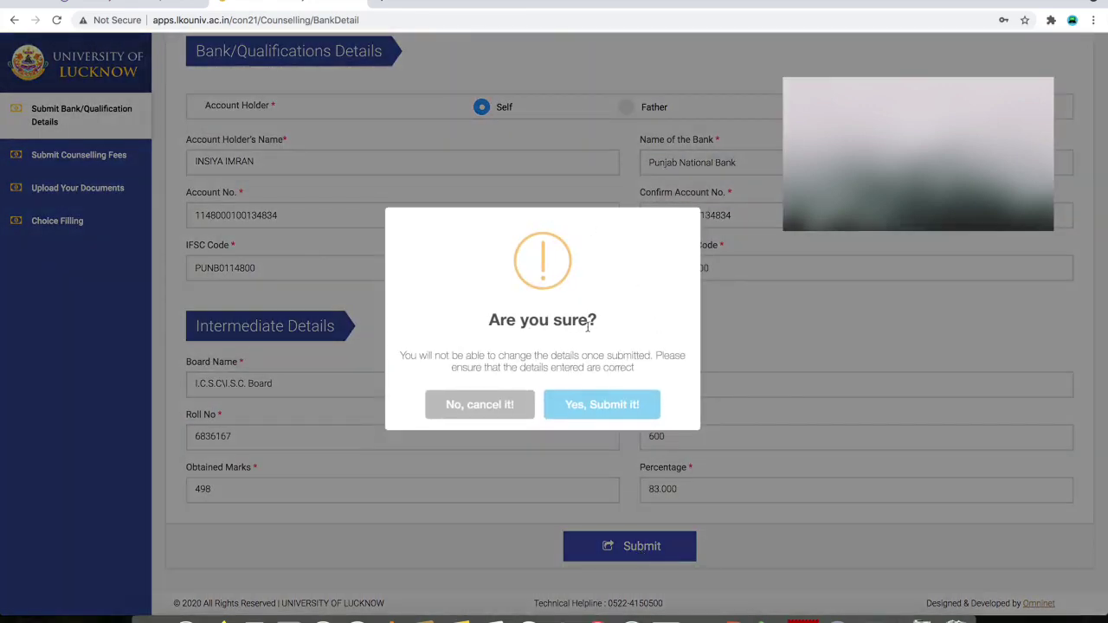
click(623, 410)
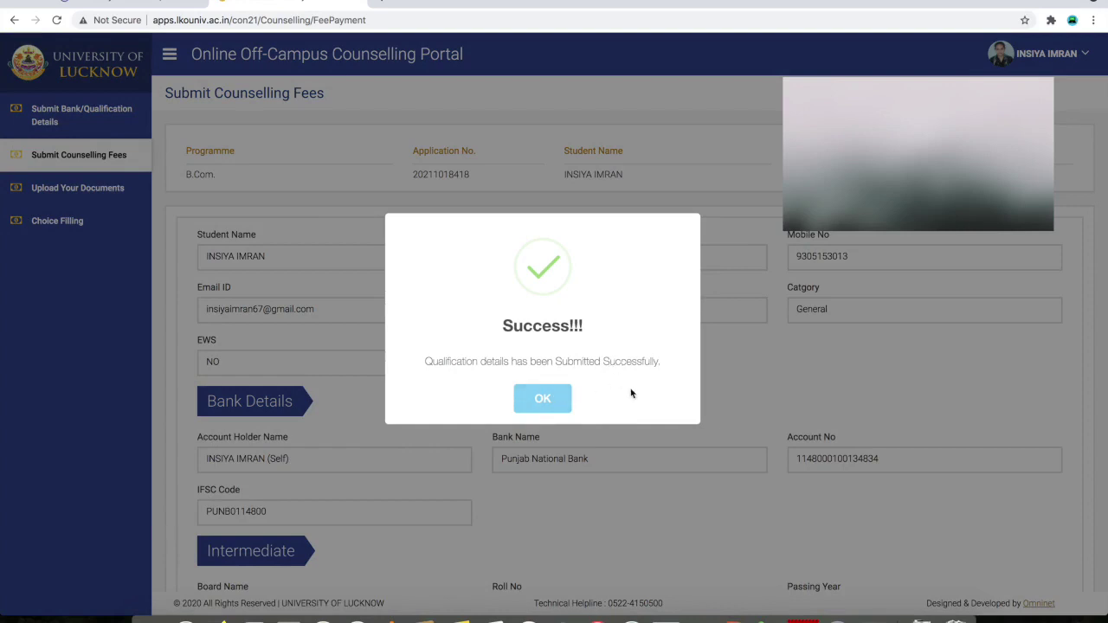
click(548, 401)
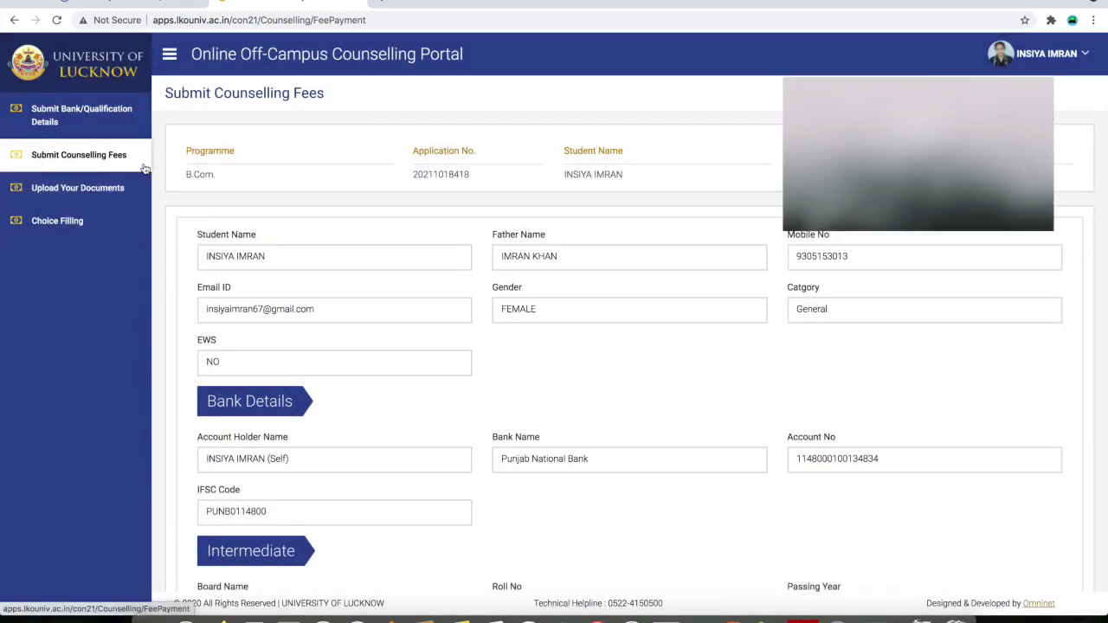
Step: Agree to the declaration below the student's details and submit the counselling fees form
scroll(526, 372, down, 3)
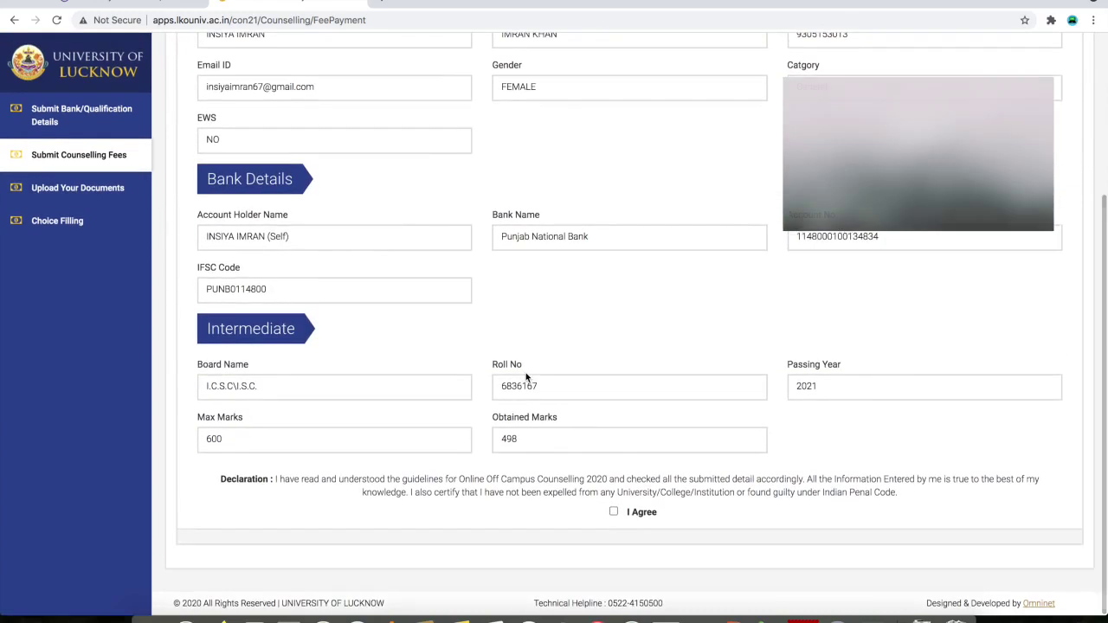
click(614, 513)
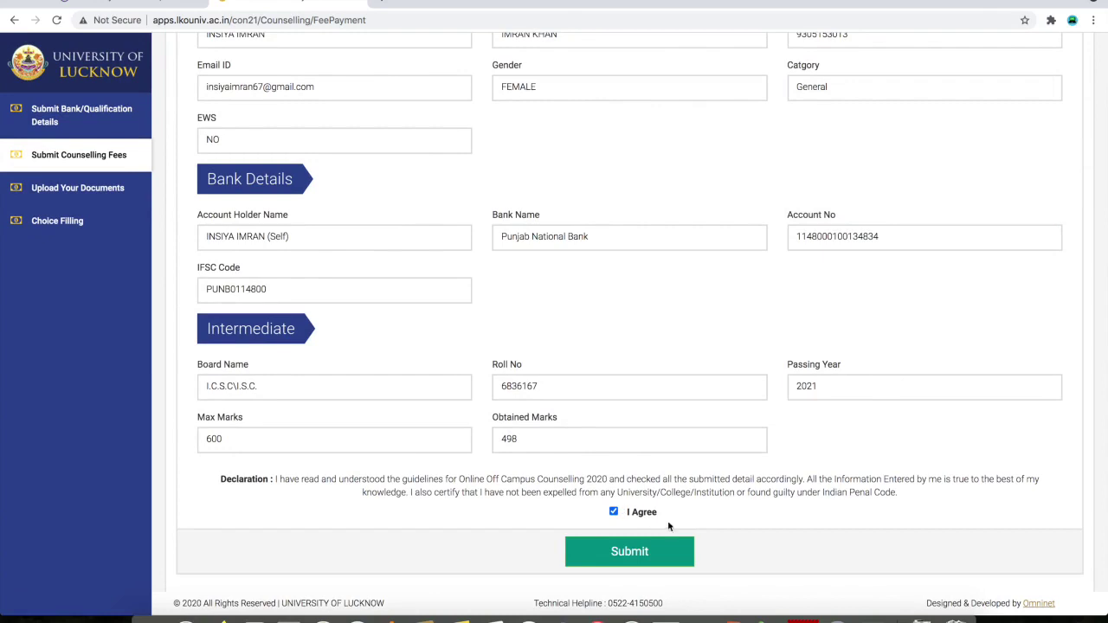
click(630, 553)
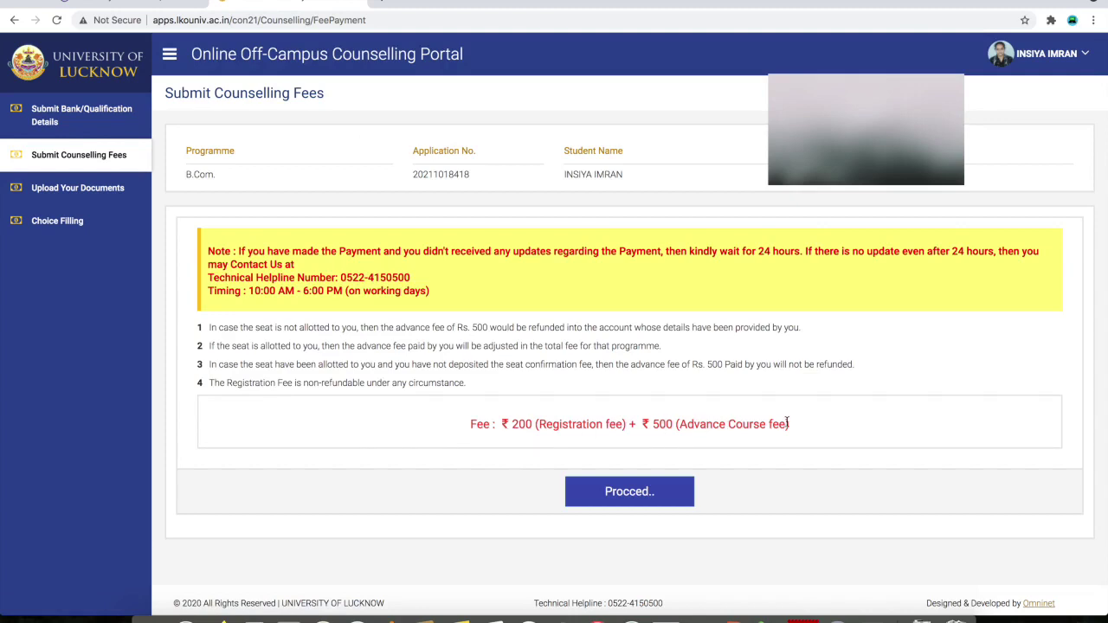
Step: Read the fee breakdown and the payment note with its helpline details, and proceed to the payment gateway
drag(496, 424, 836, 428)
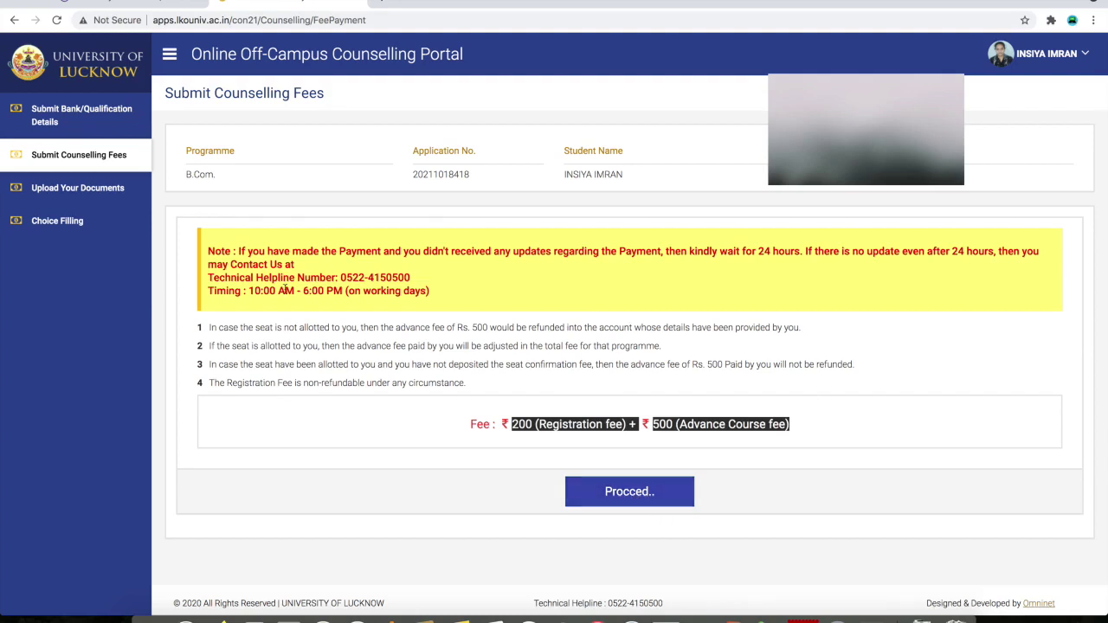
triple_click(241, 249)
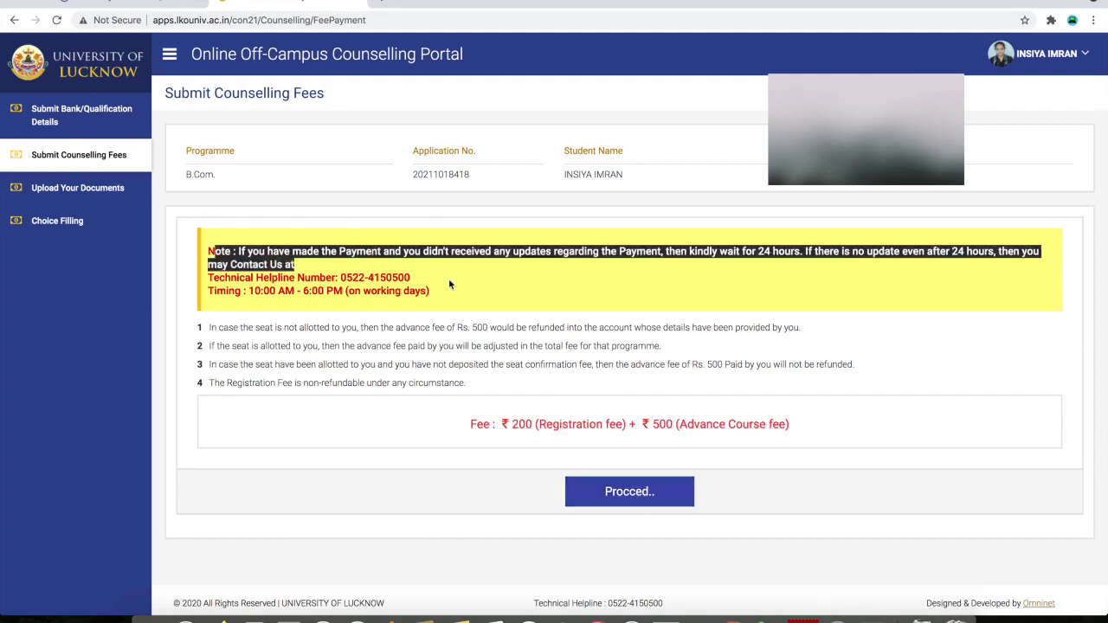
click(449, 278)
drag(433, 290, 271, 264)
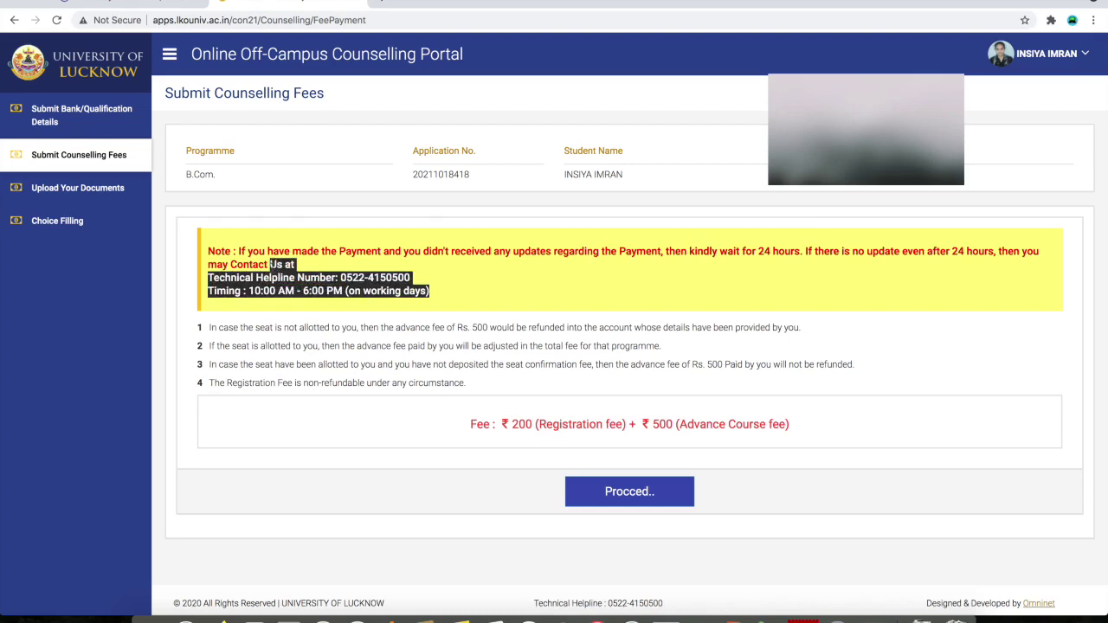
click(398, 301)
click(638, 493)
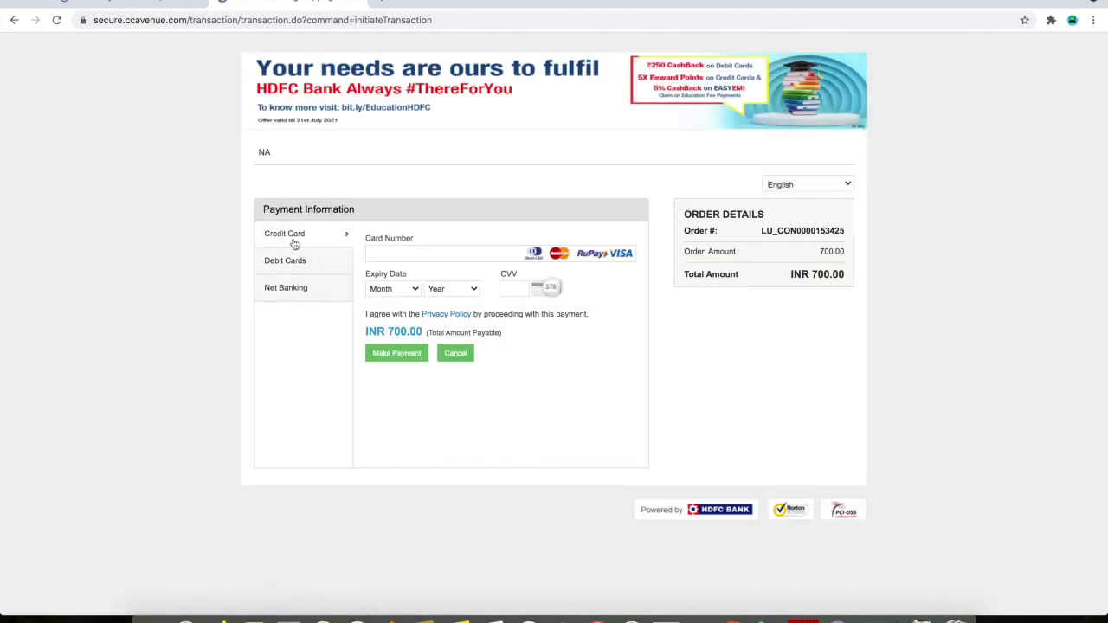
Step: Compare the debit card and net banking payment options and choose debit cards
click(290, 266)
click(290, 294)
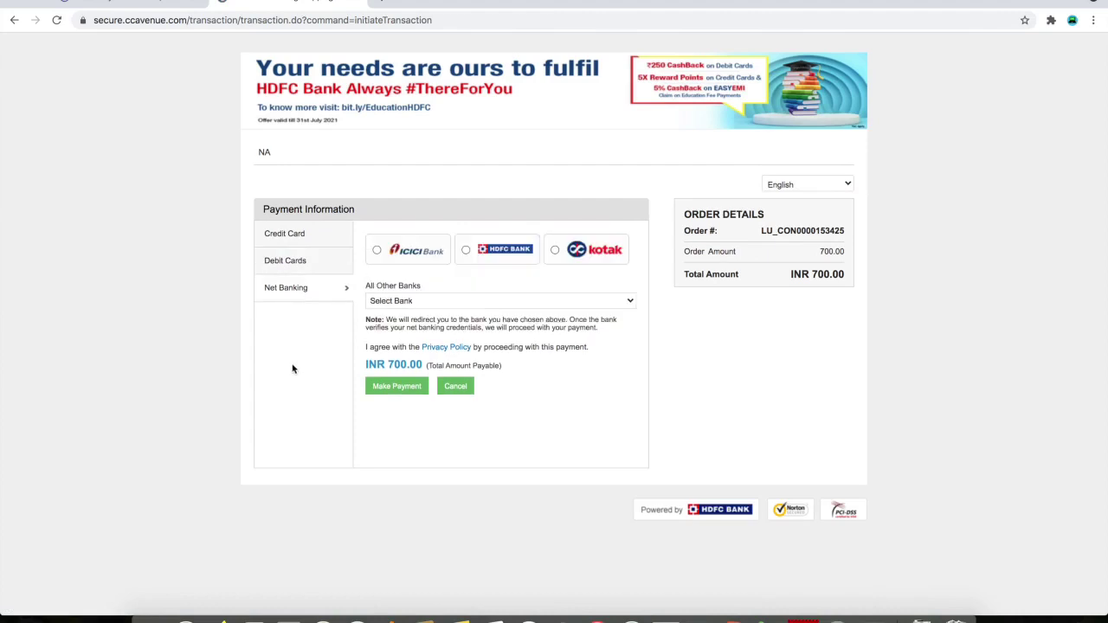
click(294, 267)
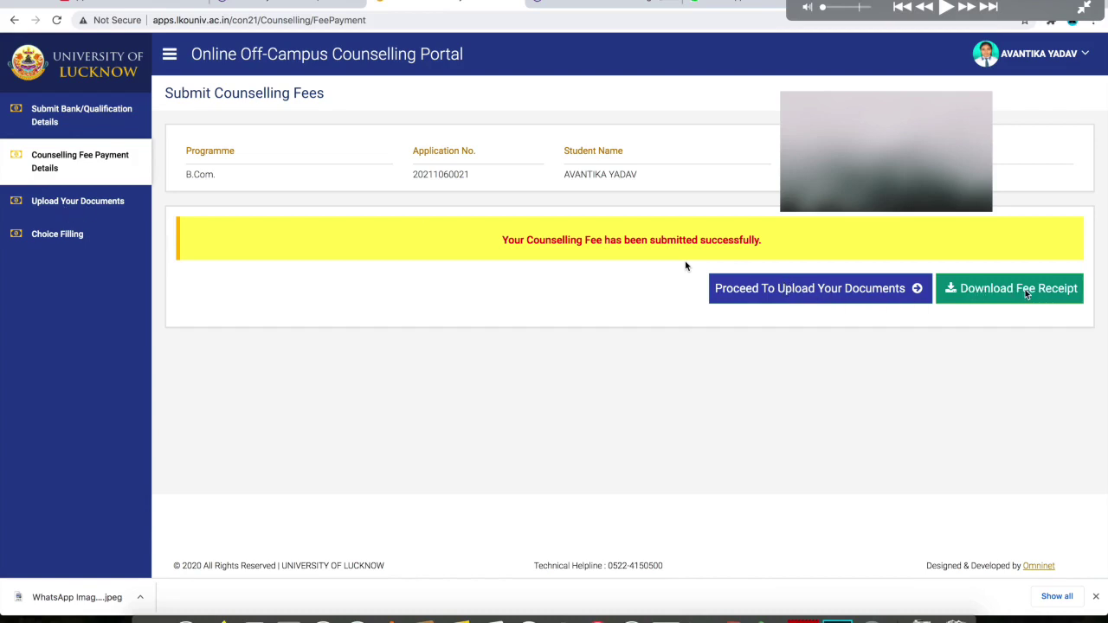
click(941, 10)
click(945, 8)
click(946, 9)
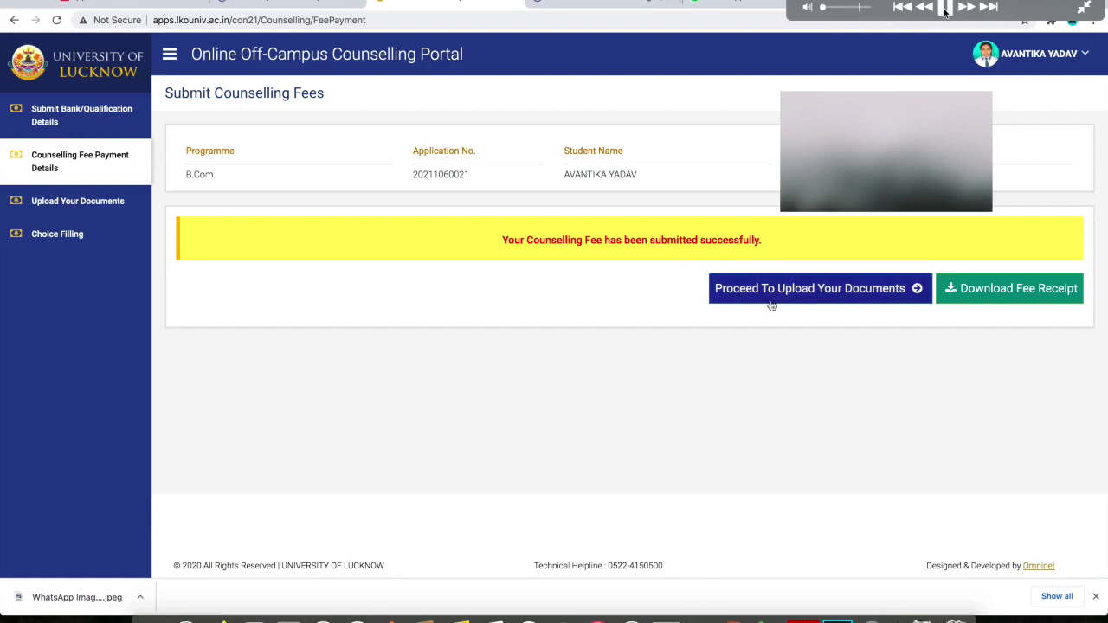
click(946, 9)
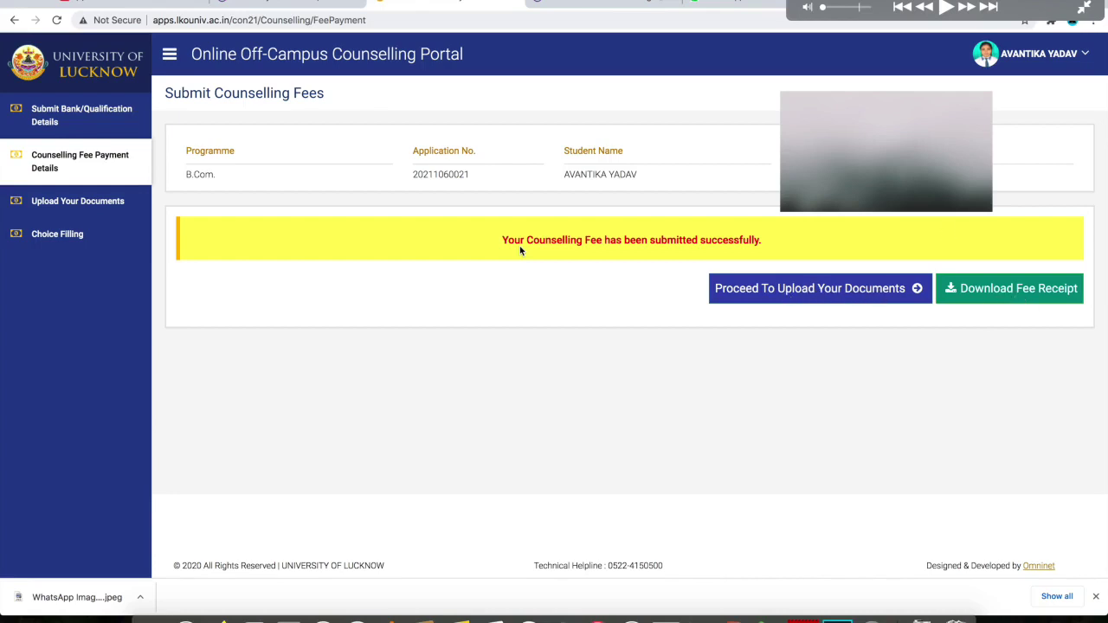
Step: Proceed to the document upload and upload marksheet.jpg as the intermediate marksheet
click(835, 291)
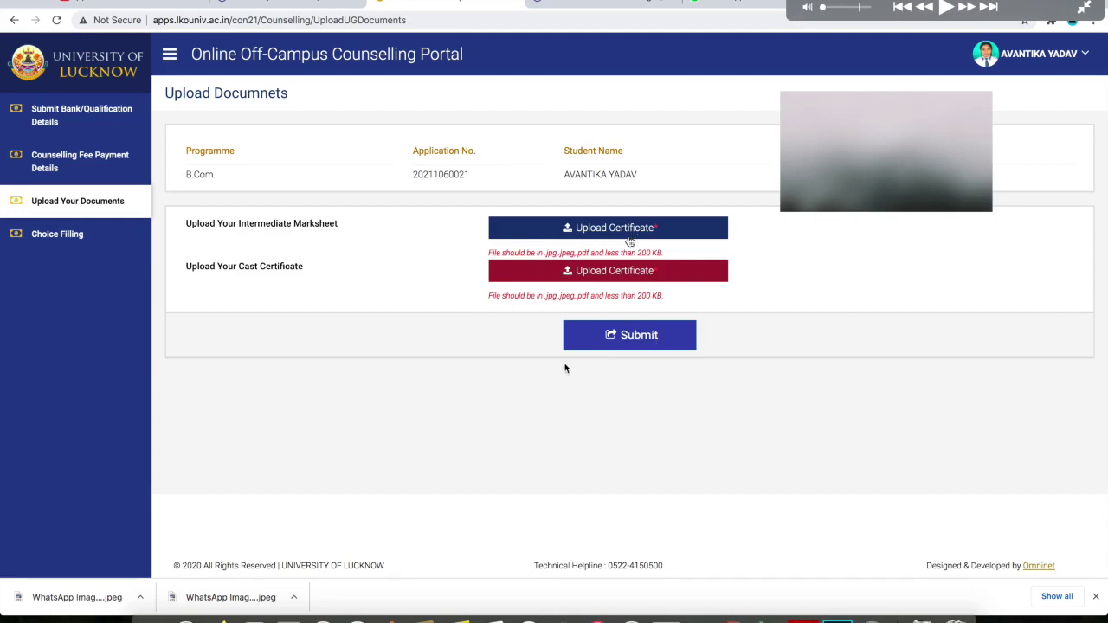
click(629, 230)
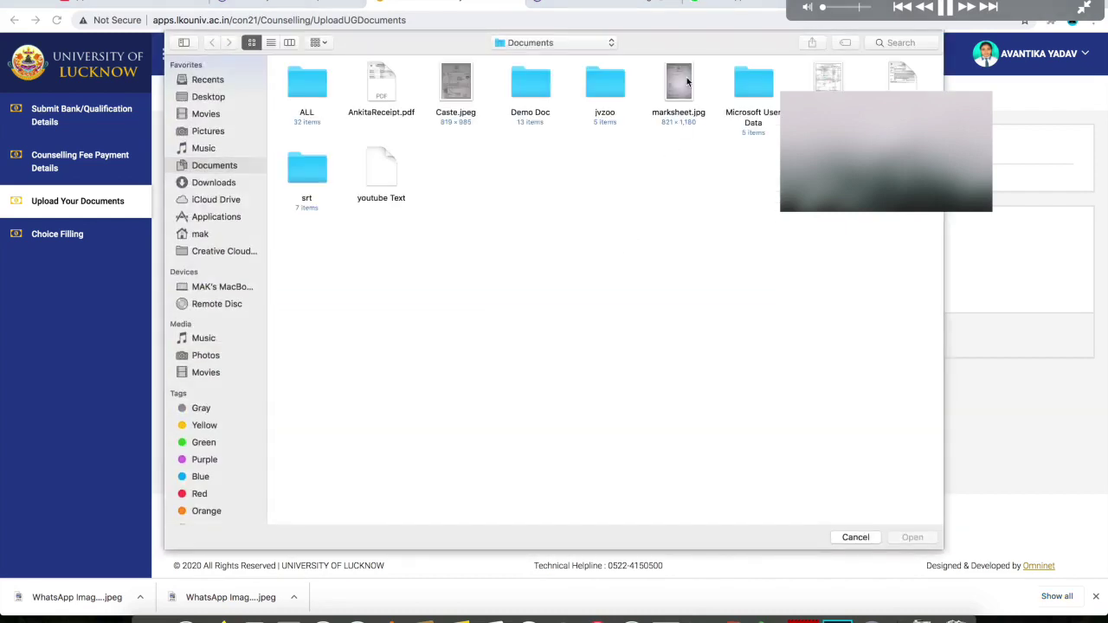
double_click(684, 81)
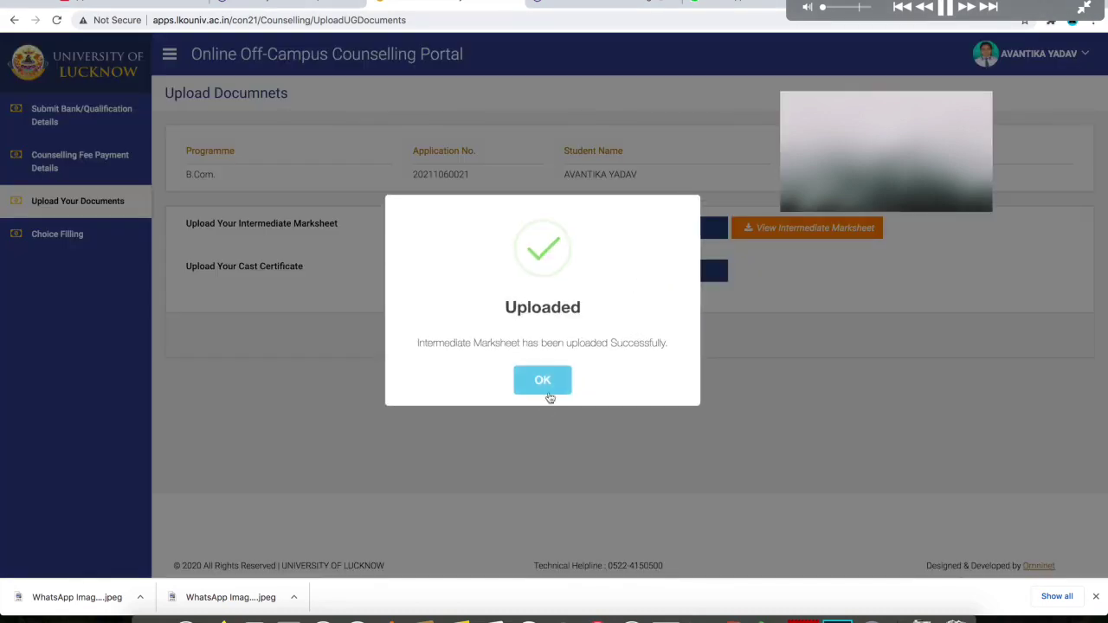
click(559, 374)
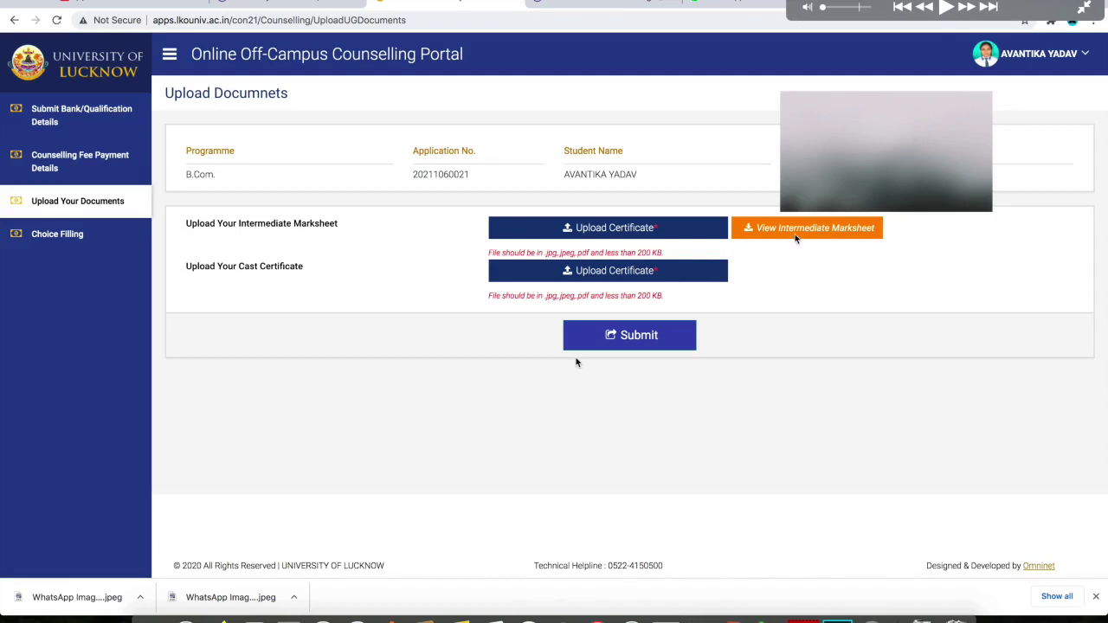
Step: Upload Caste.jpeg as the caste certificate and submit the uploaded documents
click(630, 271)
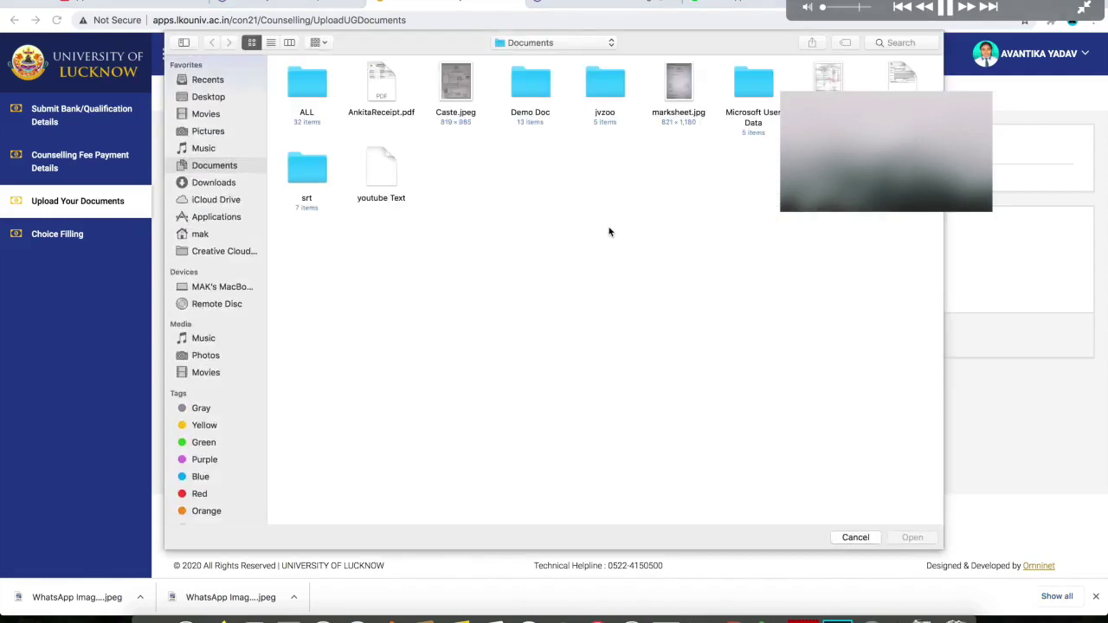
double_click(459, 87)
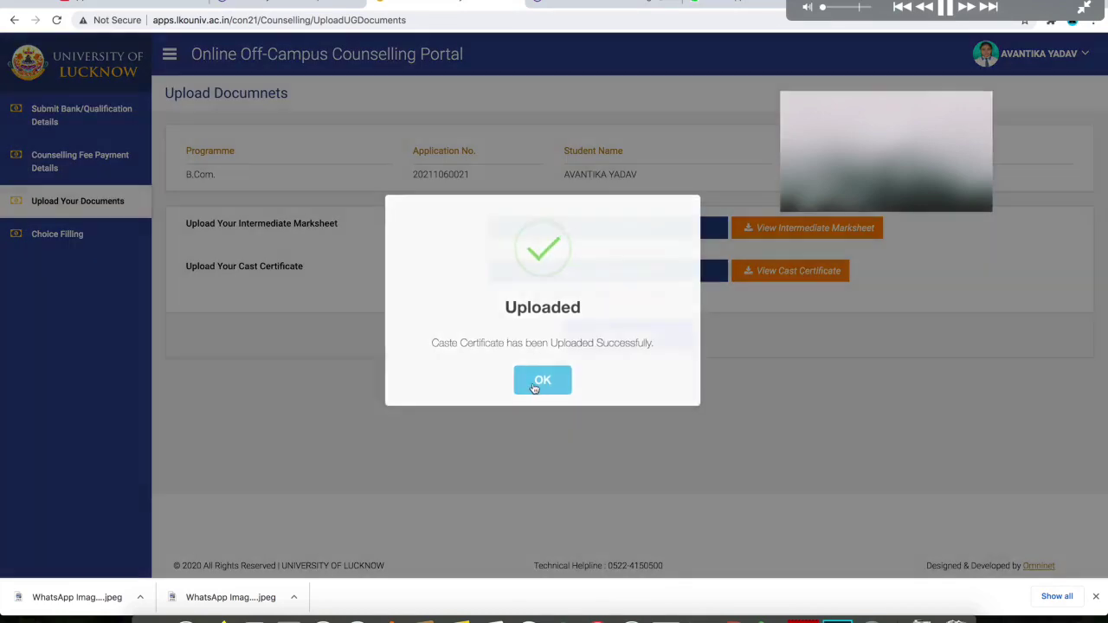
click(522, 383)
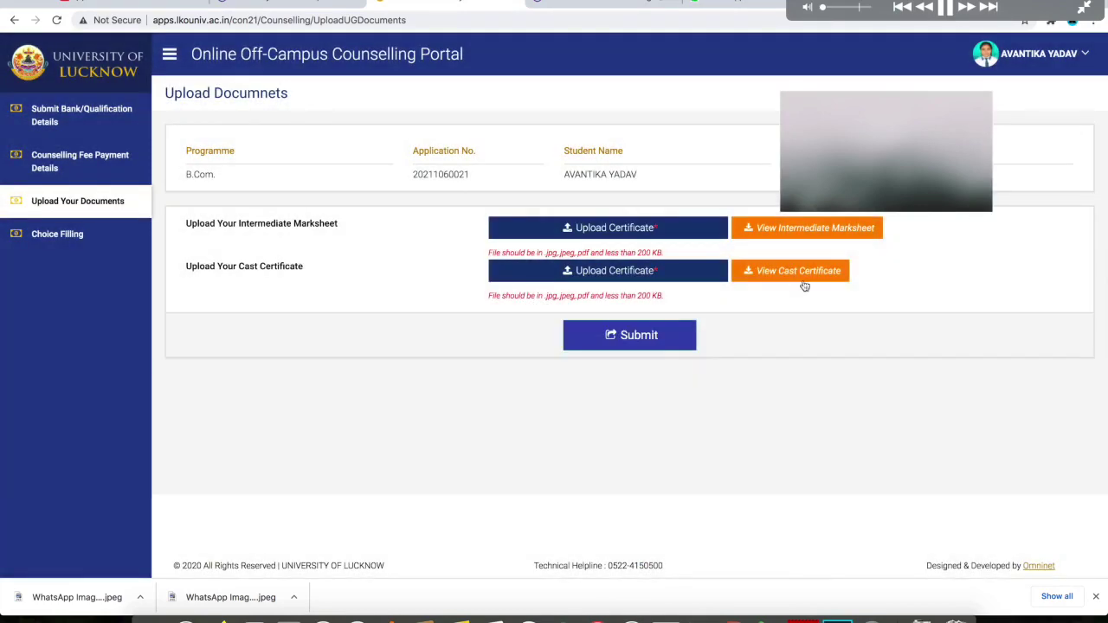
click(644, 337)
click(538, 381)
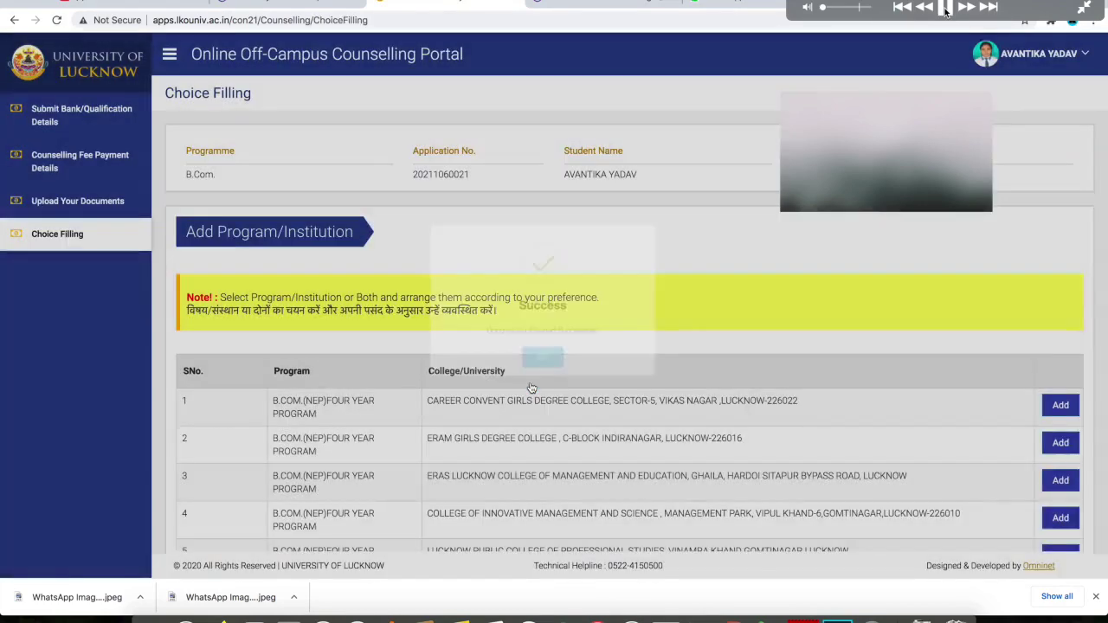
Step: Examine the B.Com. colleges offered for choice filling and the selected program/institution list
scroll(530, 381, down, 2)
scroll(570, 291, down, 1)
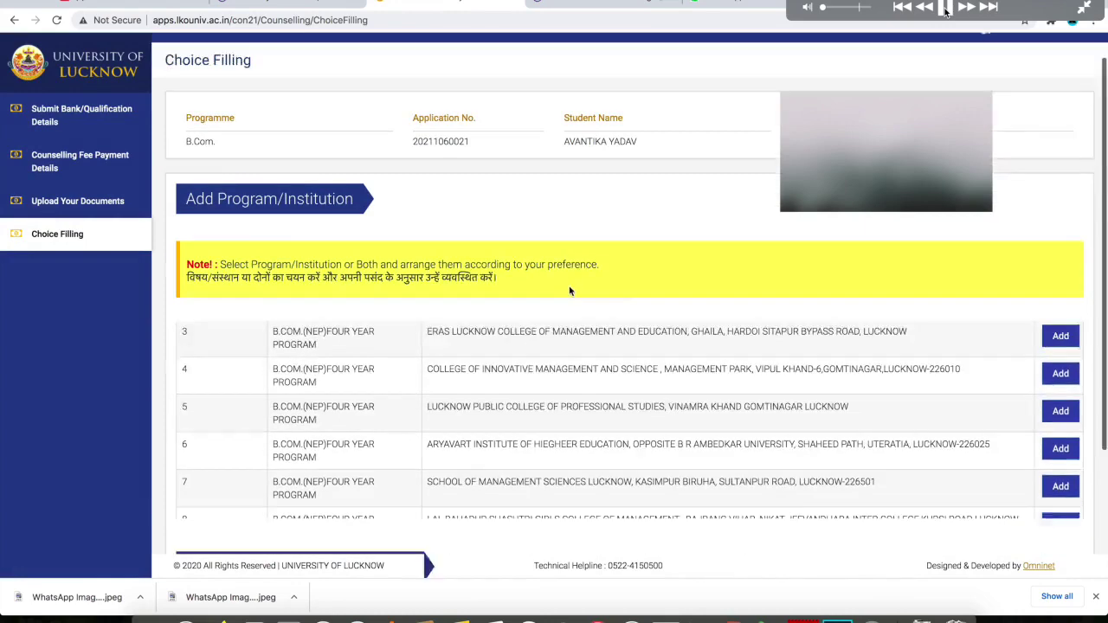
scroll(570, 292, down, 2)
scroll(570, 291, up, 2)
scroll(570, 291, down, 1)
scroll(570, 291, down, 5)
scroll(570, 291, up, 5)
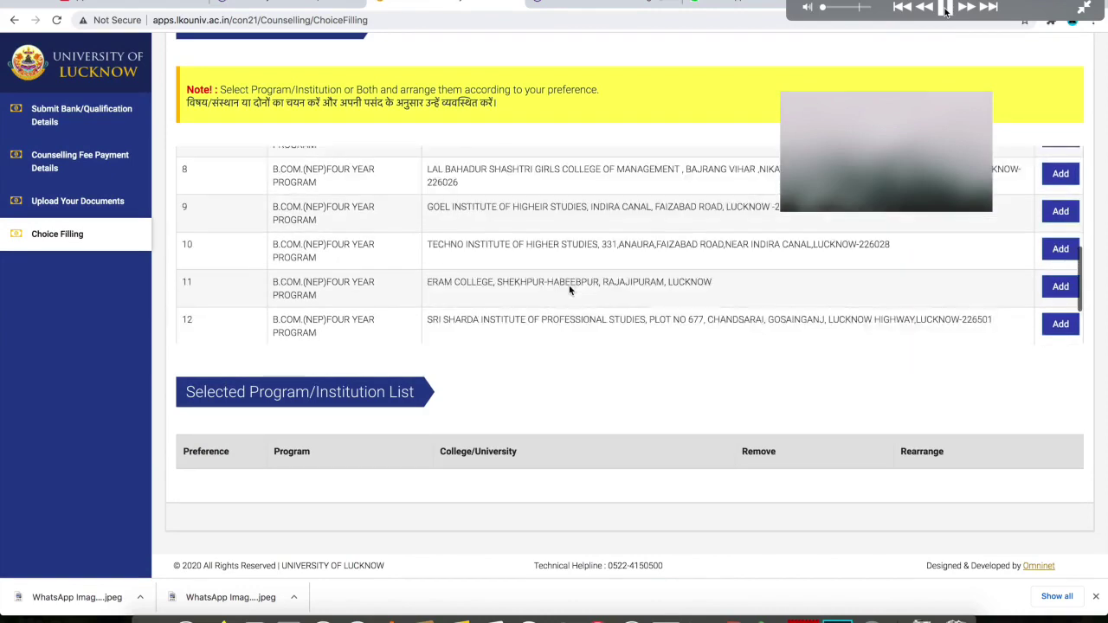
click(947, 8)
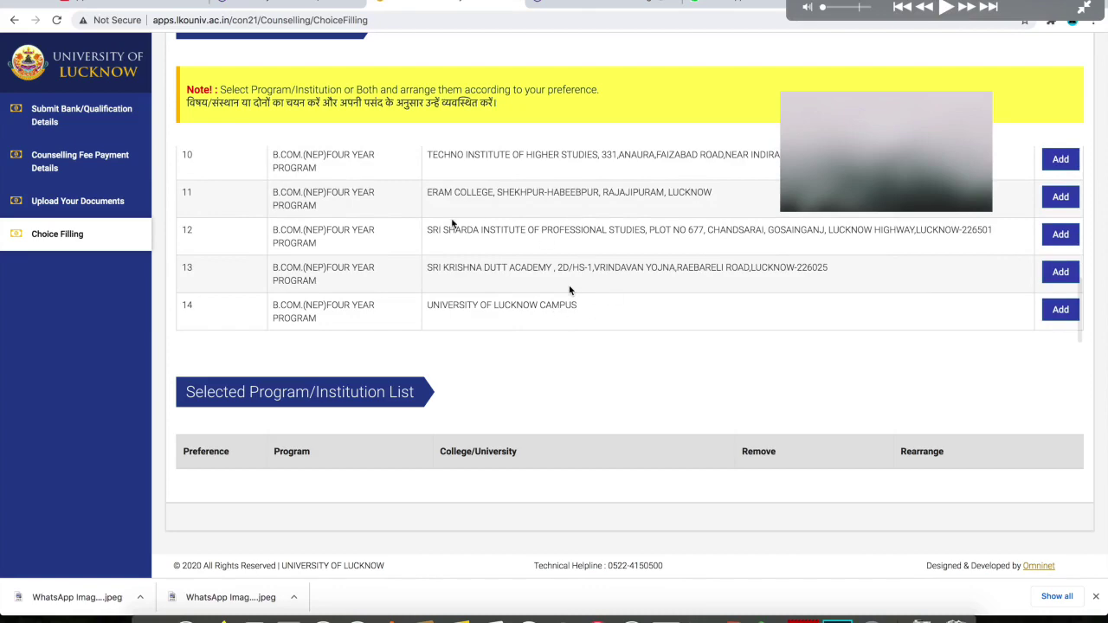
click(948, 8)
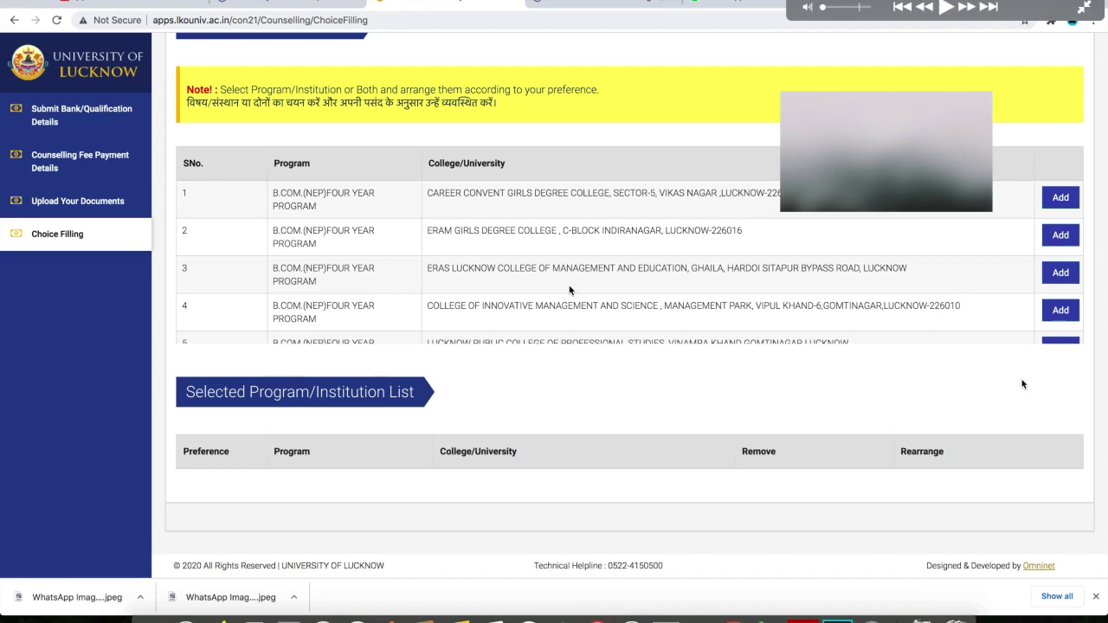
Step: Add the B.COM.(NEP) Four Year Program at University of Lucknow Campus as preference 1 and proceed to the choice locking page
click(945, 8)
click(944, 7)
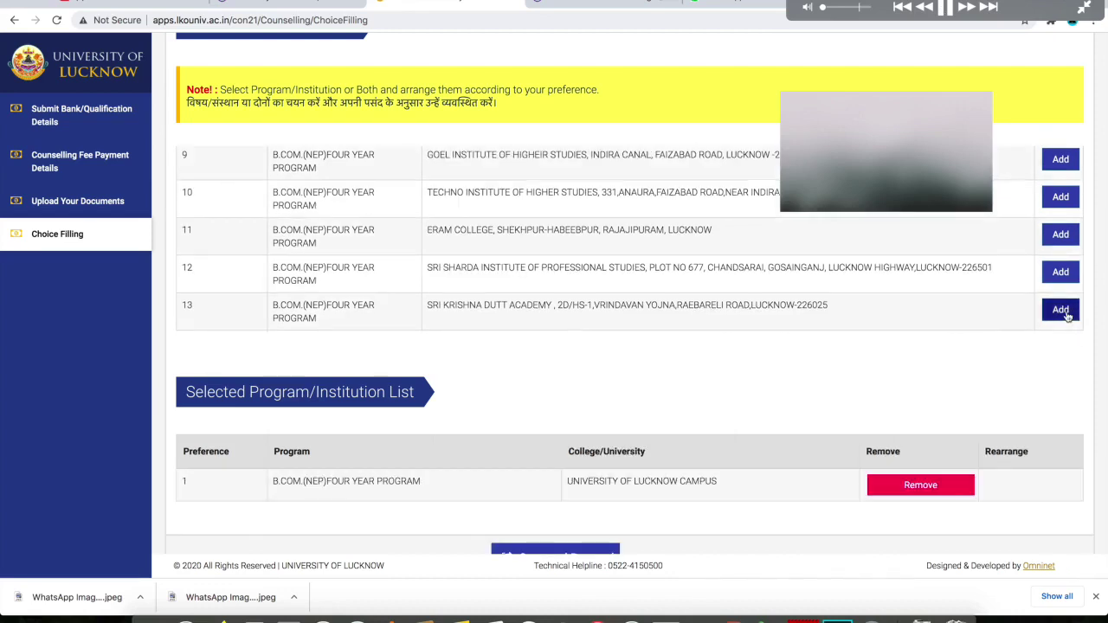
key(space)
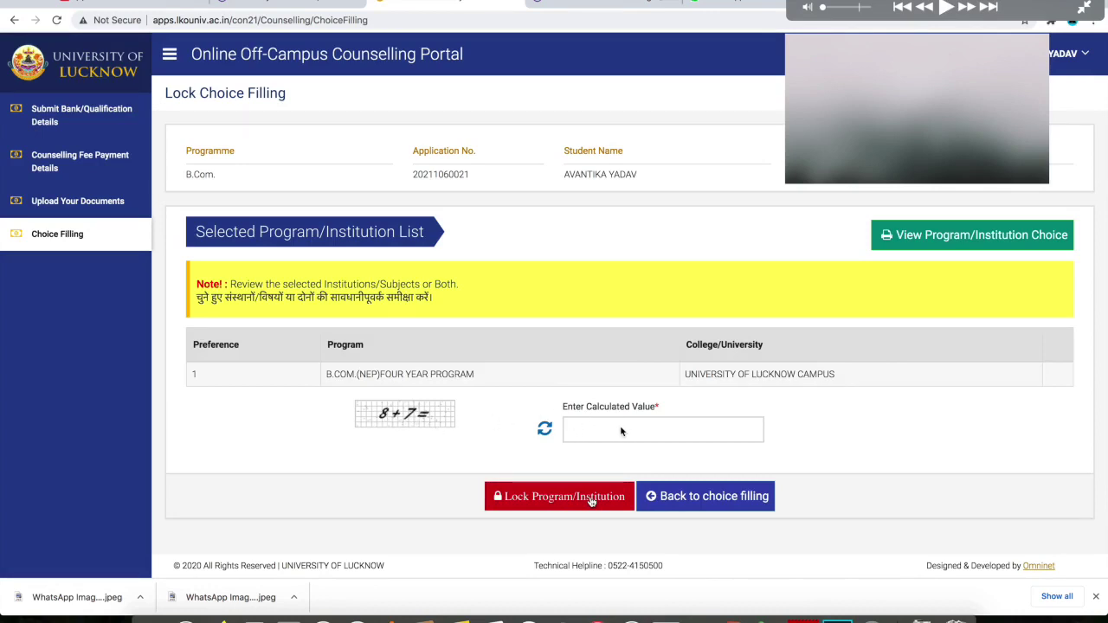
Step: Lock the selected program/institution choice for allotment and acknowledge the confirmation
click(946, 7)
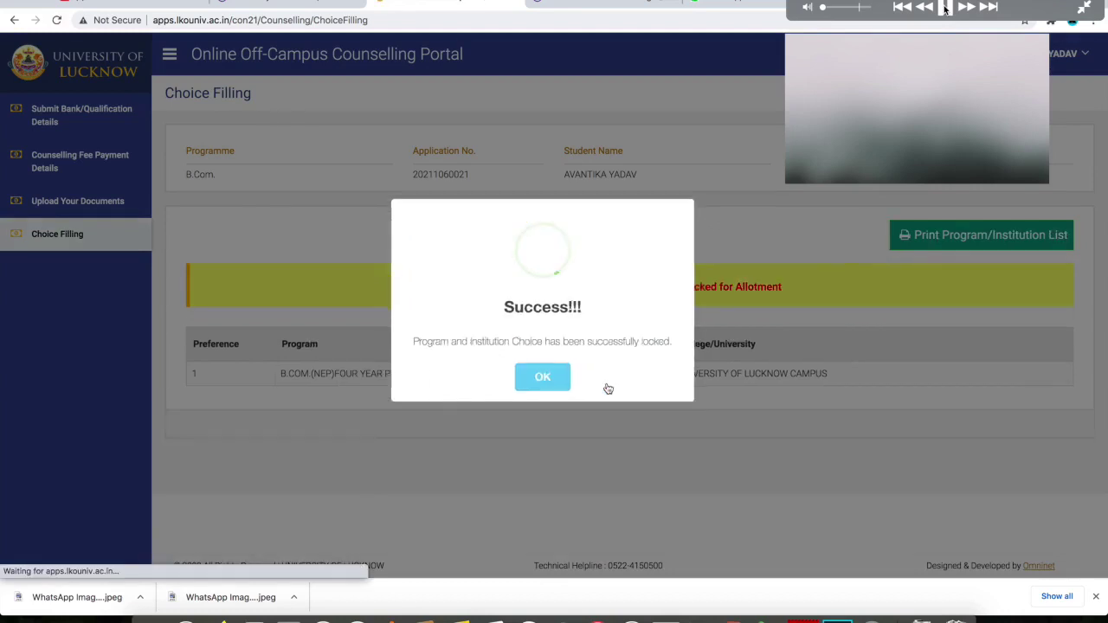
click(946, 6)
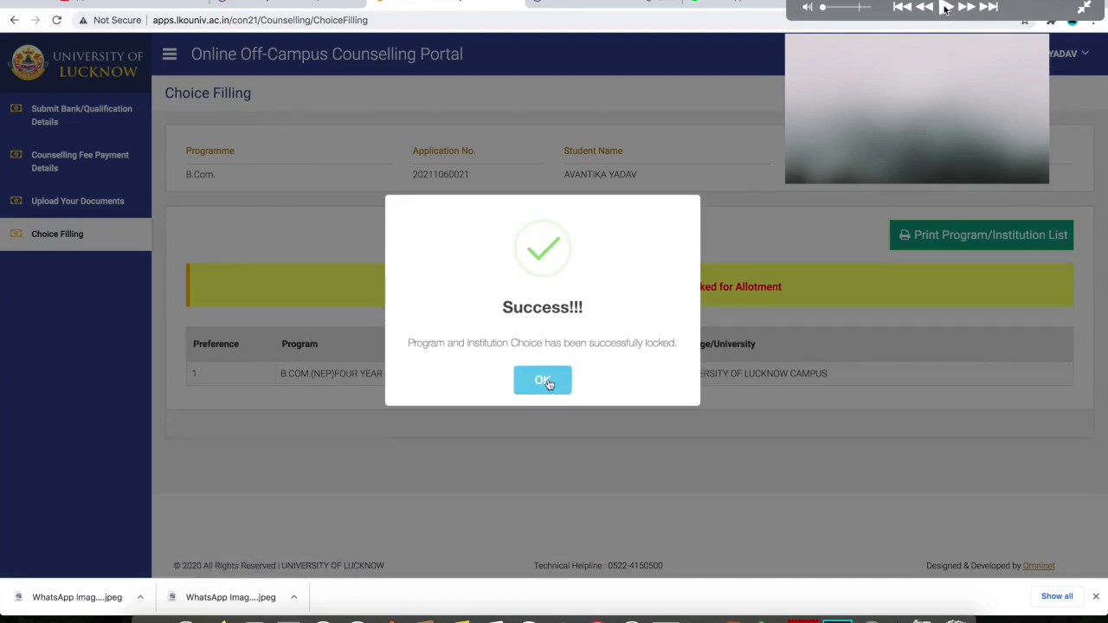
click(945, 7)
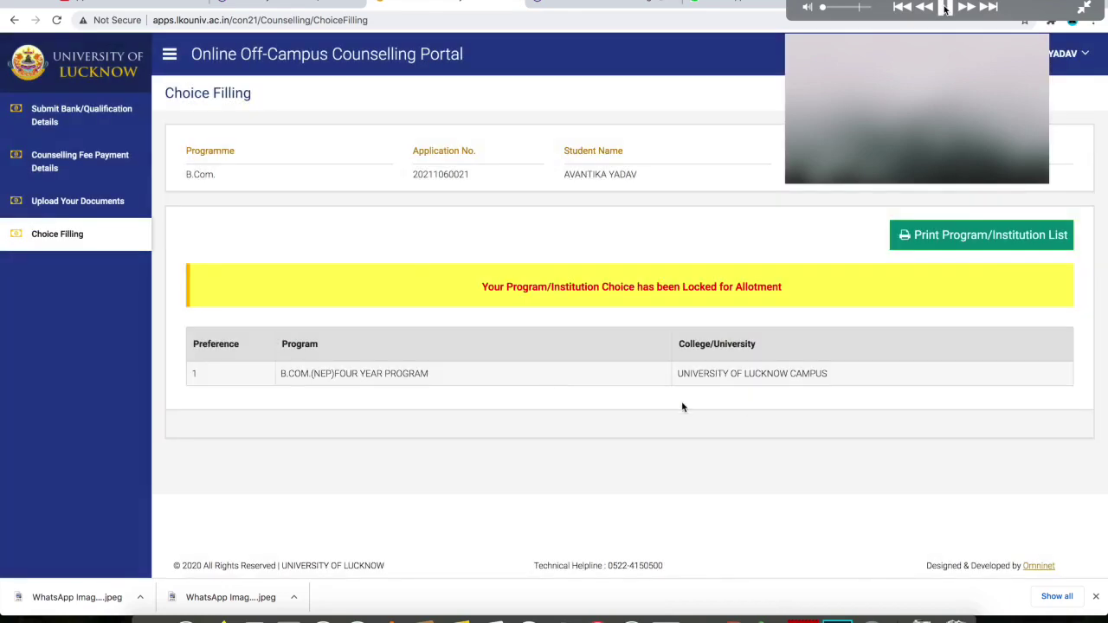
Step: View the printable list of the locked program/institution choice and close it
click(945, 7)
click(939, 245)
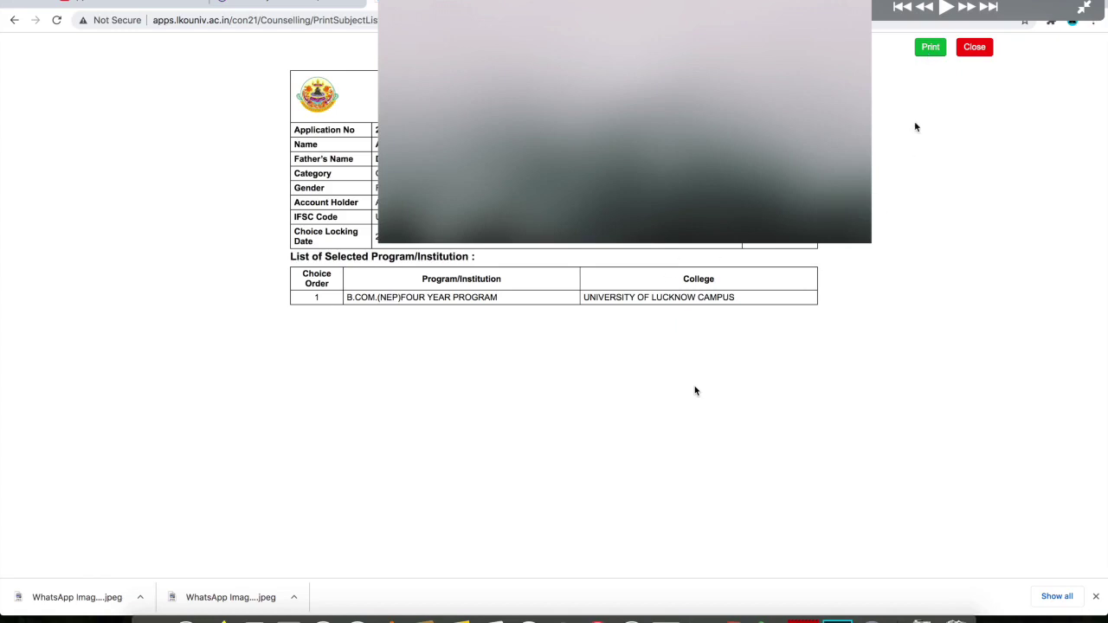
click(979, 48)
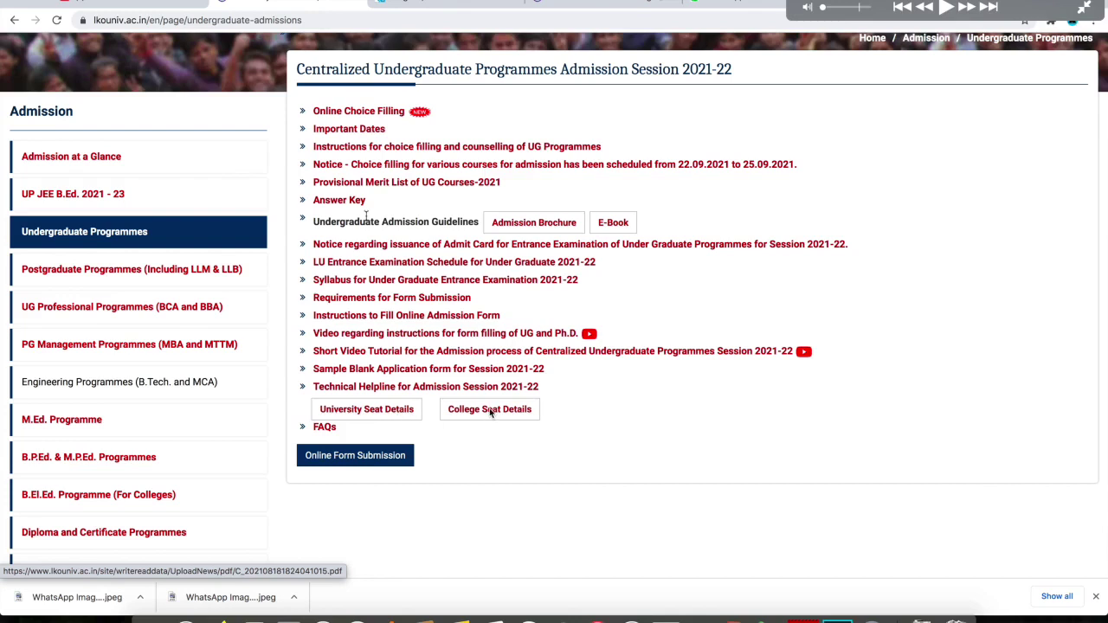
Step: Open the University Seat Details document from the undergraduate admissions page and review the course-wise seats
click(371, 419)
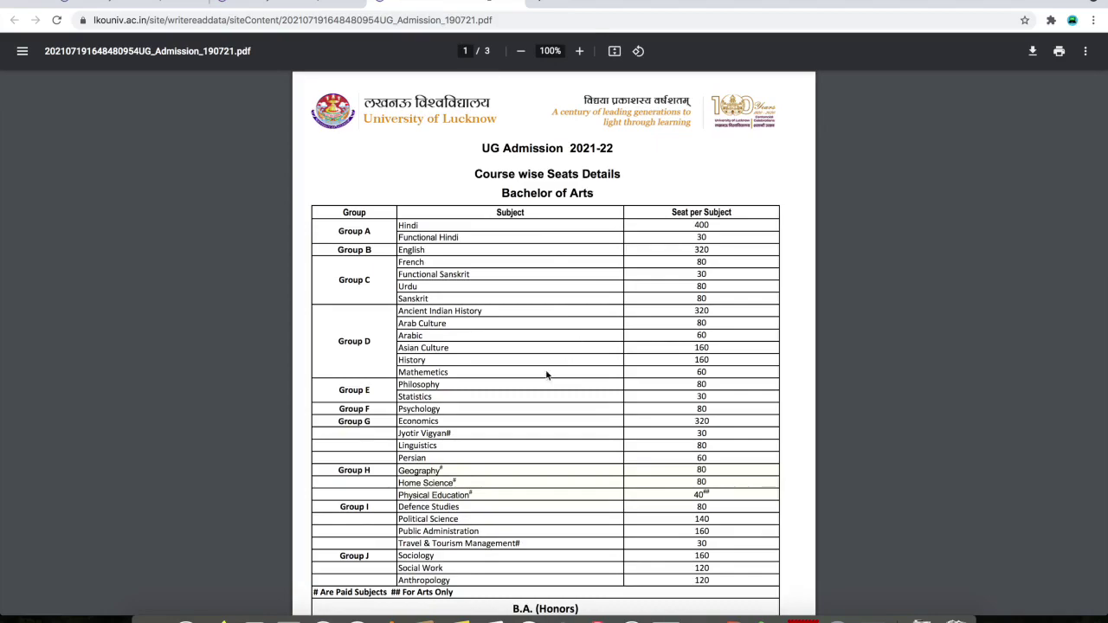
scroll(547, 374, down, 1)
scroll(547, 375, down, 10)
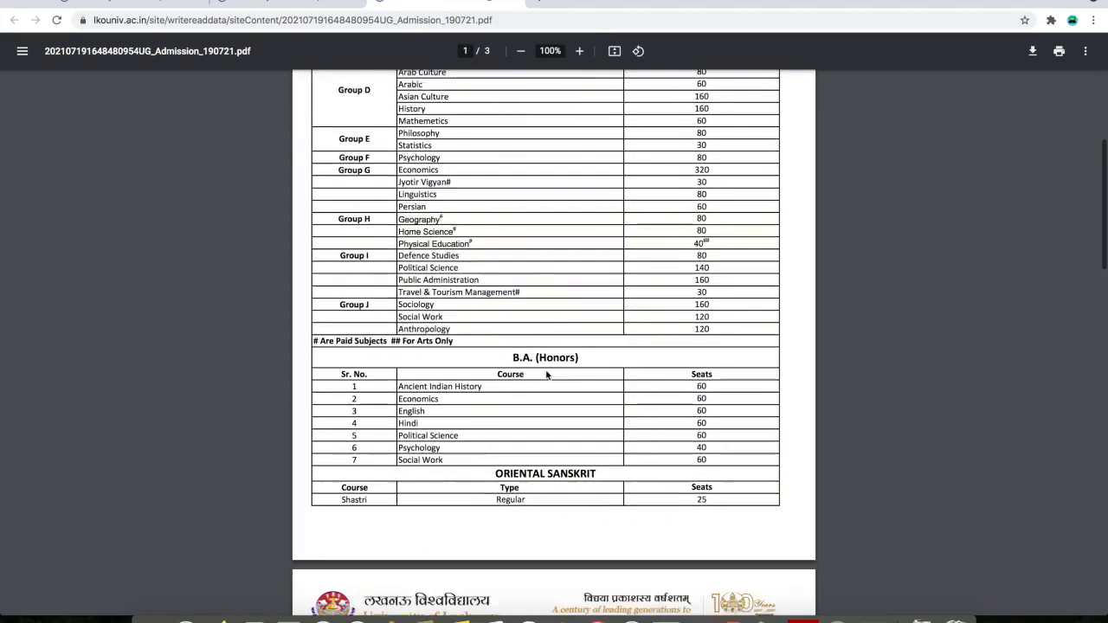
scroll(547, 375, down, 5)
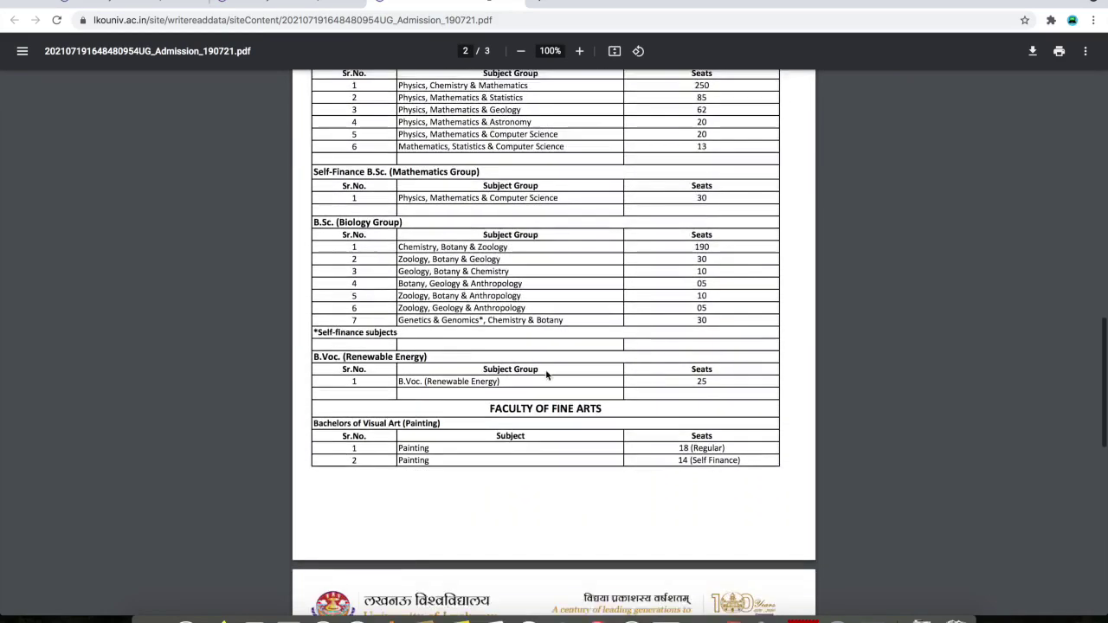
scroll(547, 372, up, 5)
scroll(548, 375, up, 4)
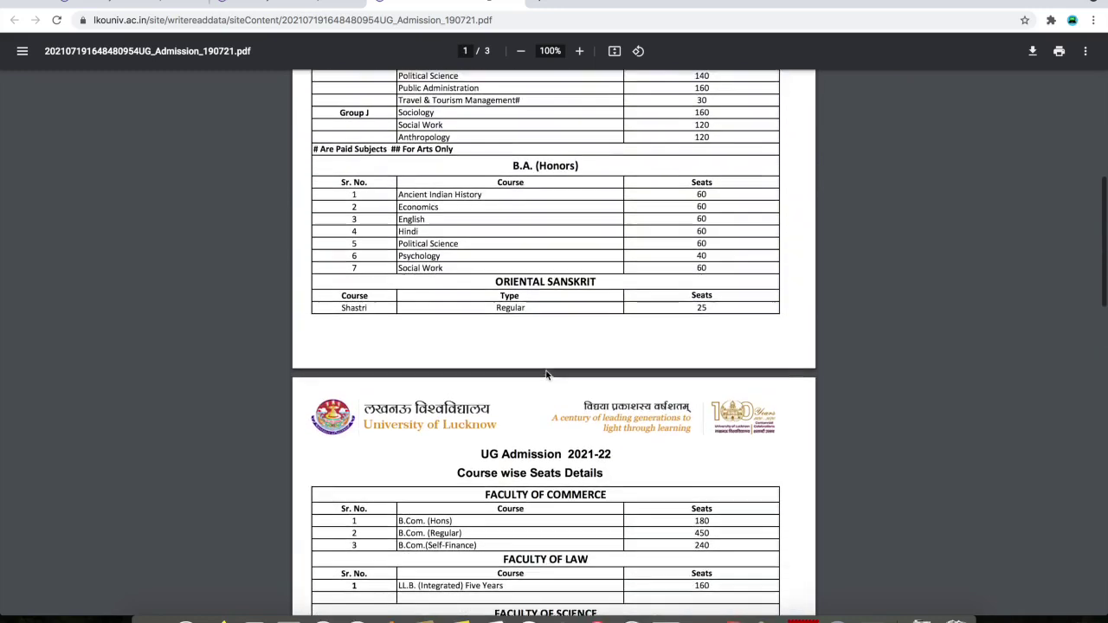
Step: Search the university seat document for B.com, examine the Faculty of Commerce seats, and close the document
key(ctrl+f)
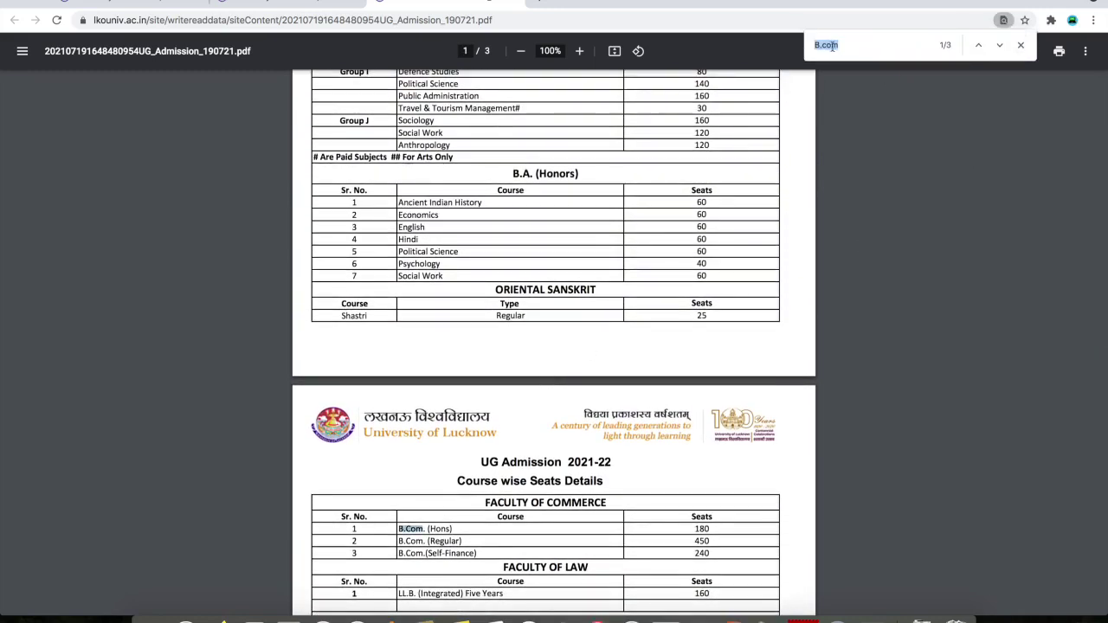
click(841, 48)
click(1000, 48)
click(999, 48)
click(999, 48)
scroll(492, 497, down, 2)
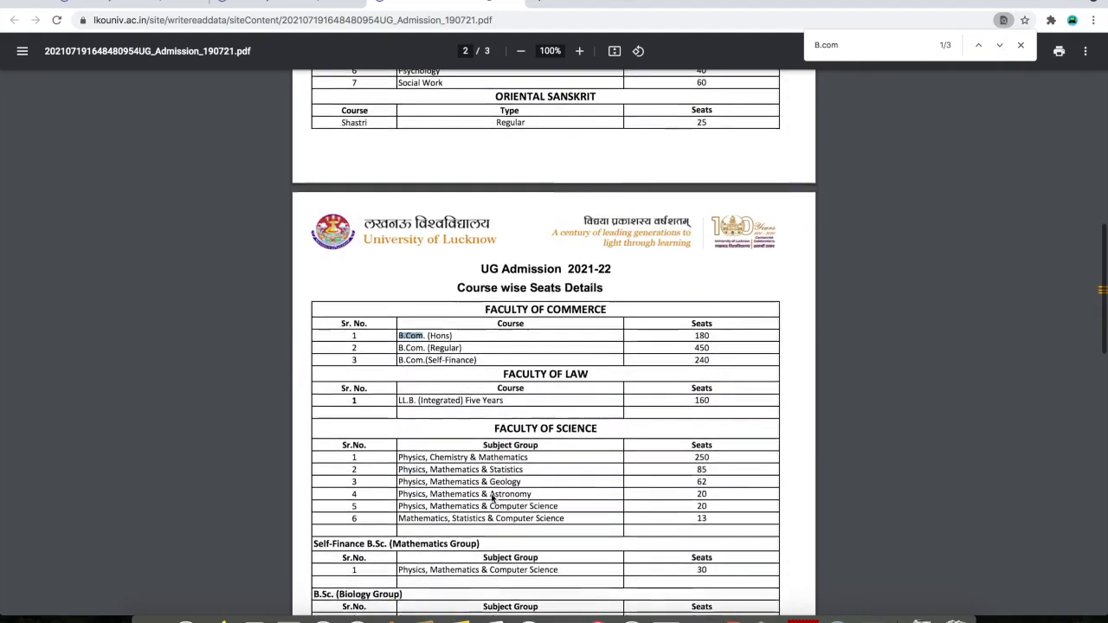
scroll(492, 497, down, 1)
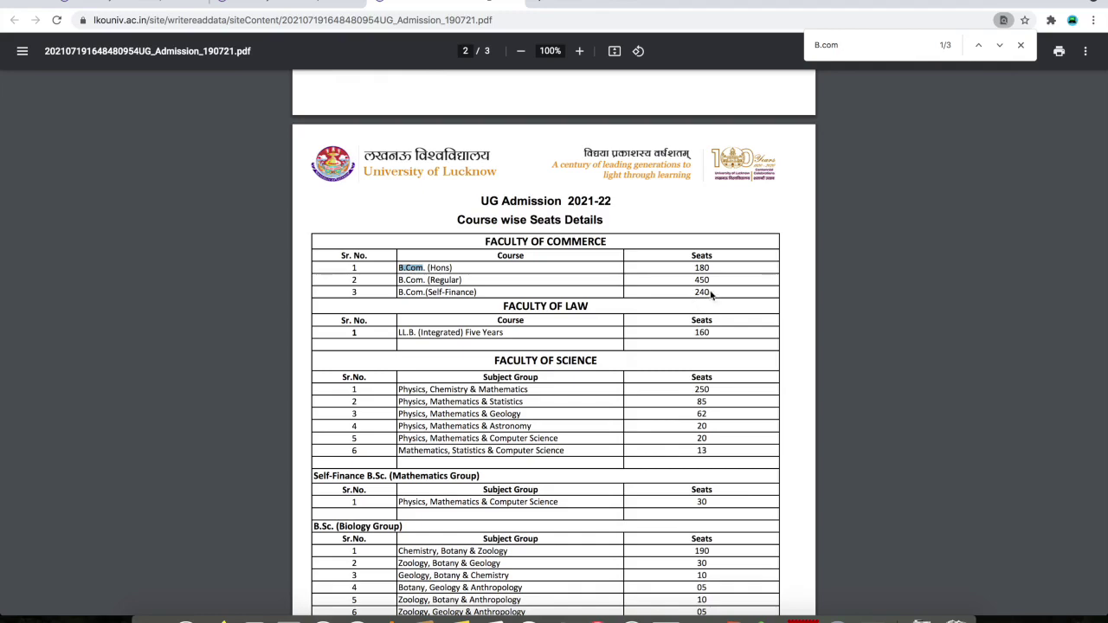
key(ctrl+w)
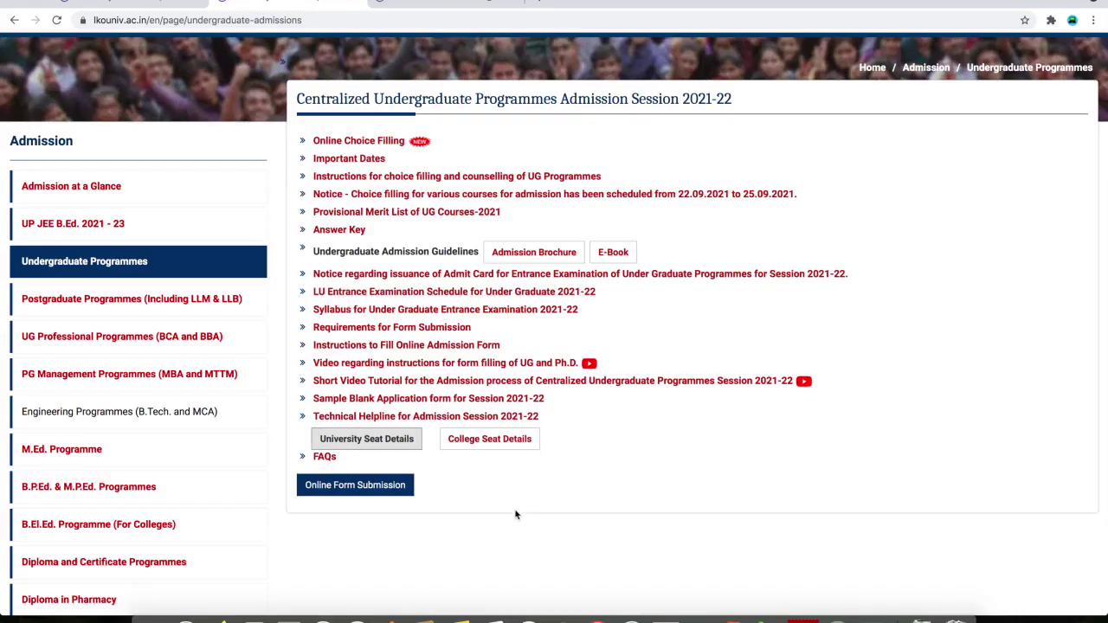
Step: Open the College Seat Details document and review the seats listed by college and course
click(485, 441)
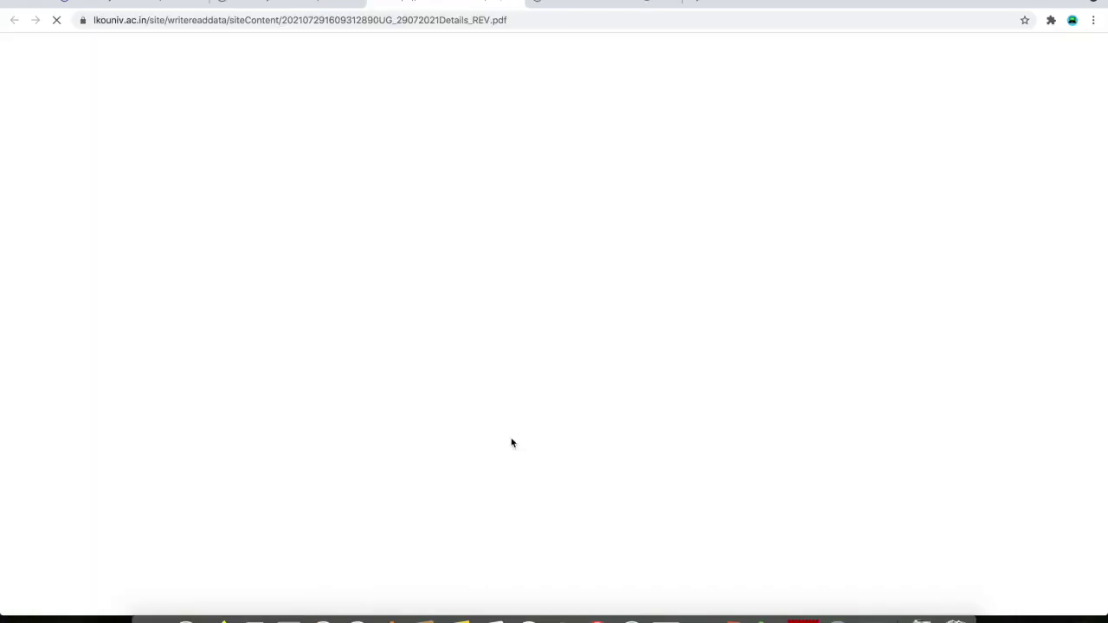
scroll(511, 448, down, 3)
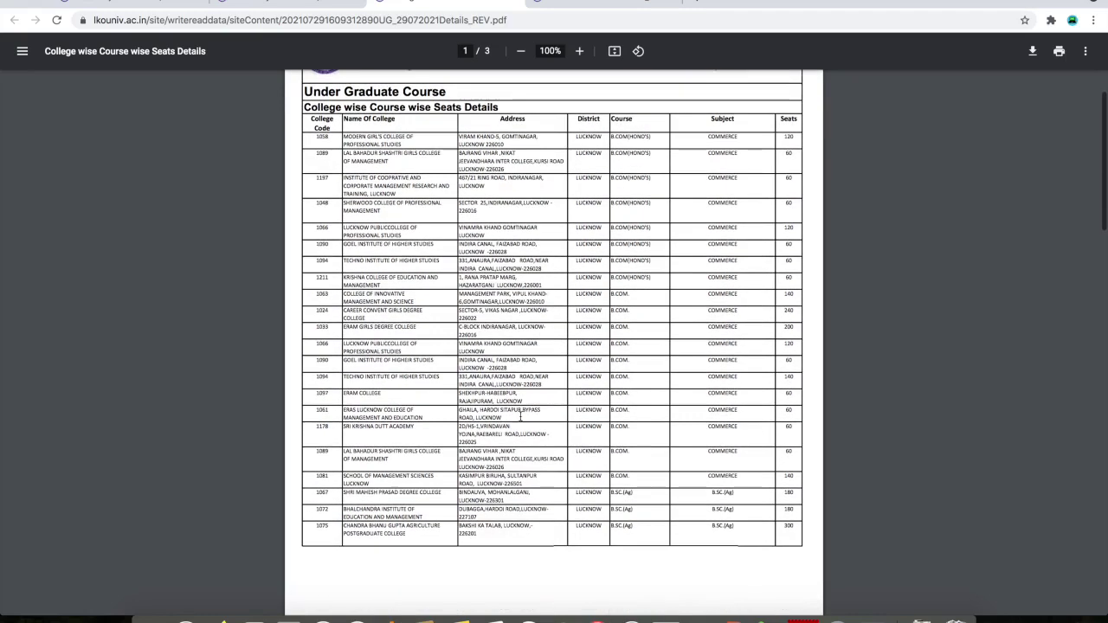
scroll(521, 417, down, 6)
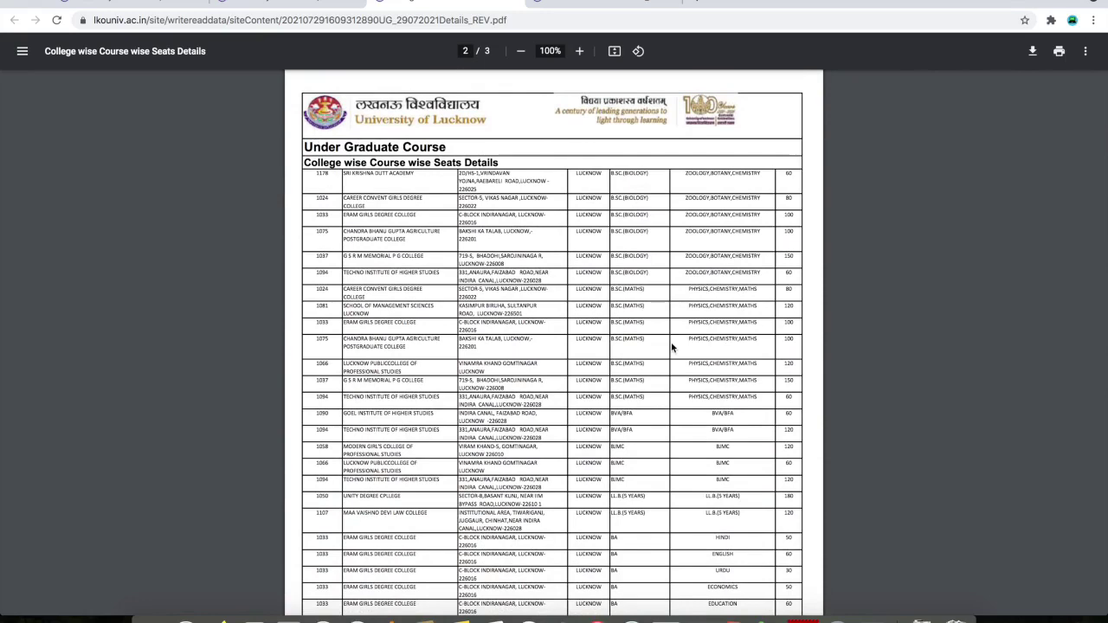
Step: Search the college seat document for B.com and go through the matching college entries
key(ctrl+f)
click(999, 46)
click(999, 48)
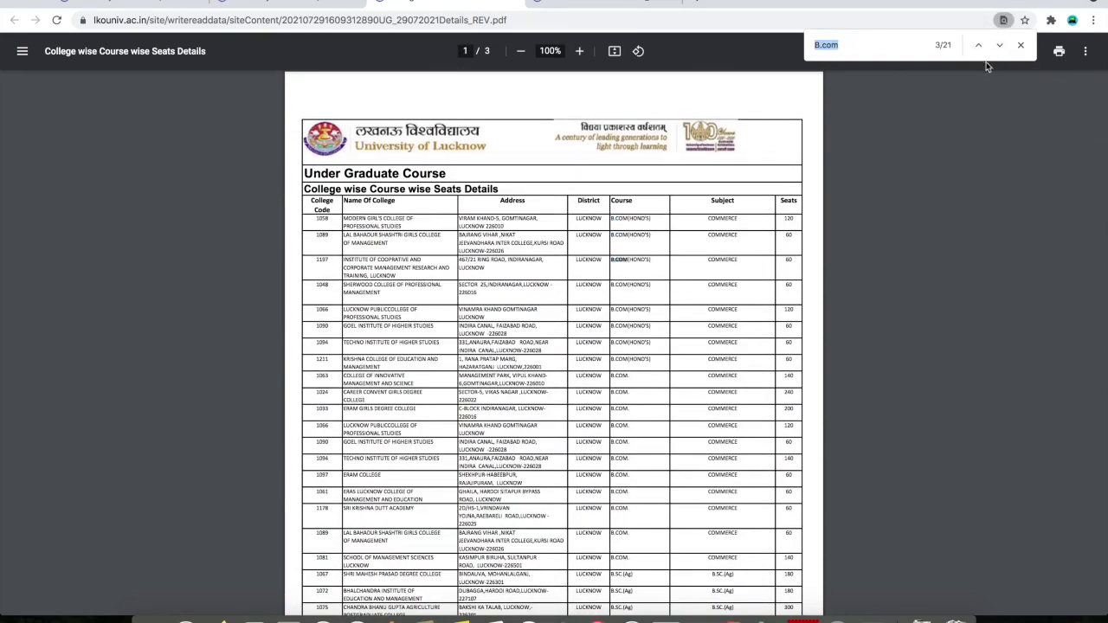
click(999, 47)
click(977, 47)
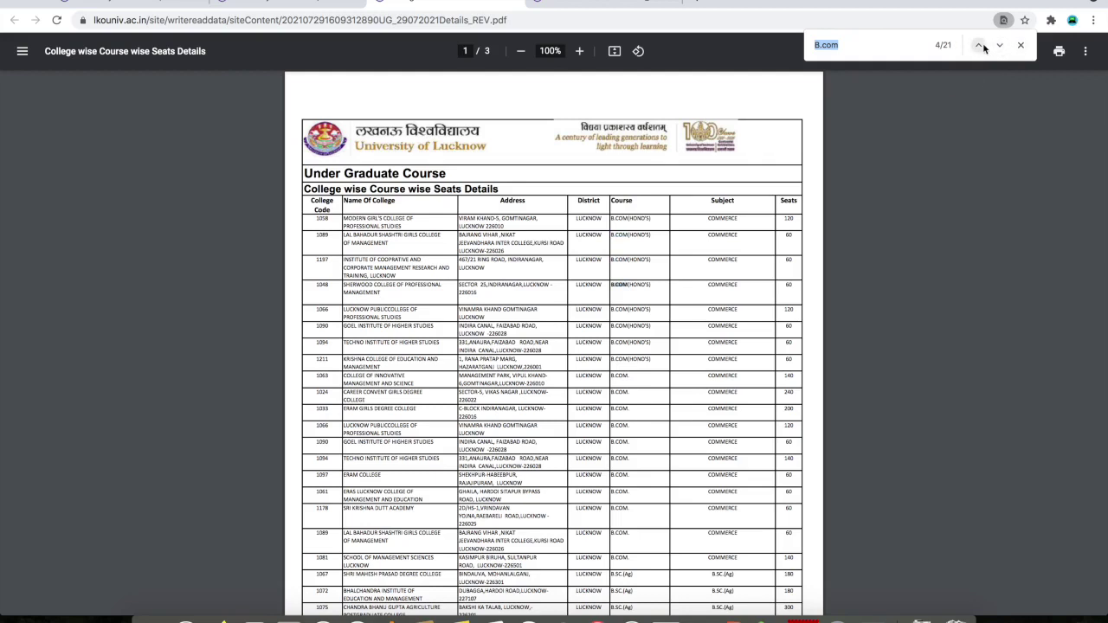